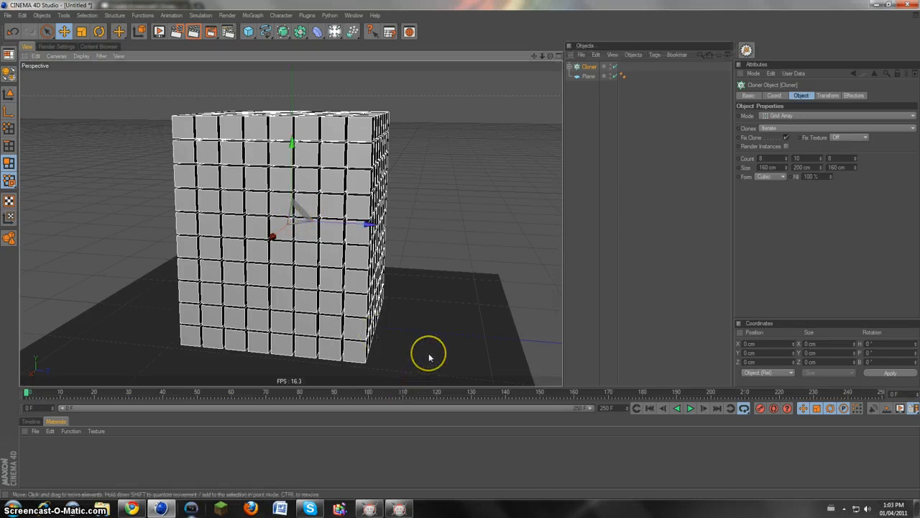
Inspect the object properties of the plane, the cloner and the cube nested inside the cloner
left_click(589, 79)
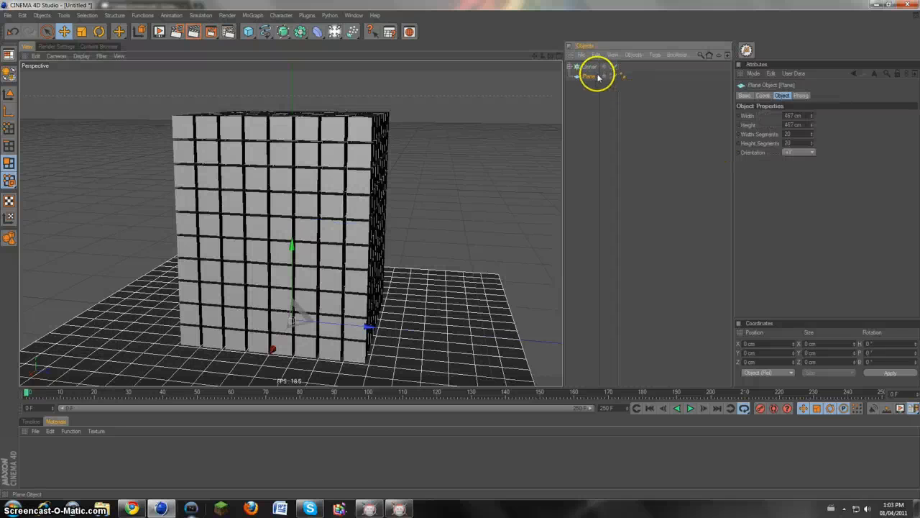
left_click(587, 67)
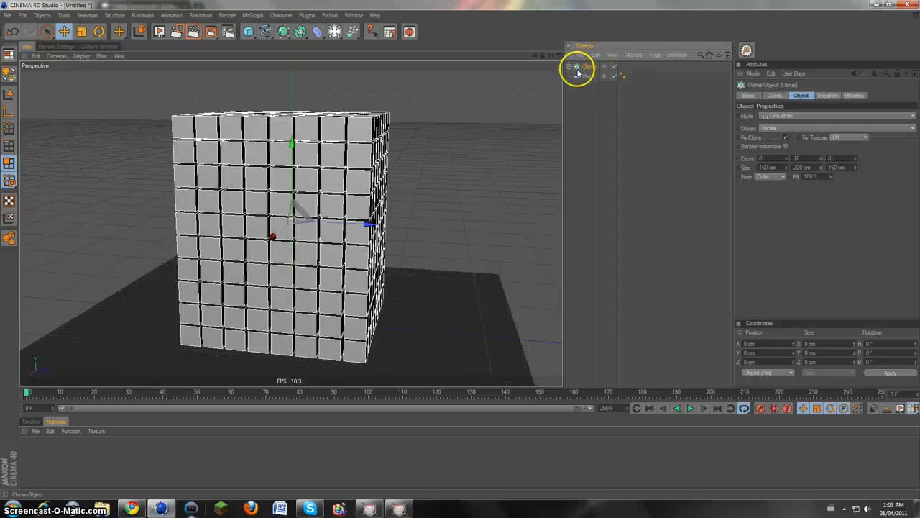
left_click(568, 67)
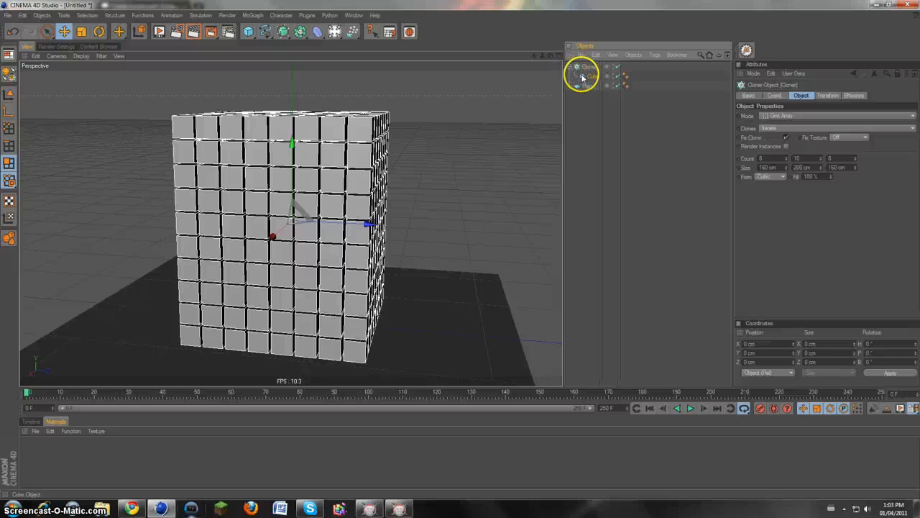
left_click(584, 77)
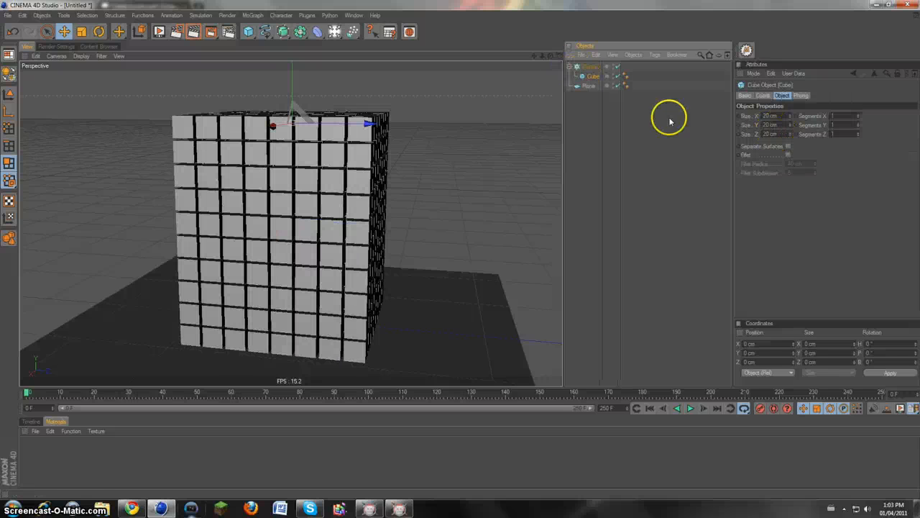
left_click(569, 67)
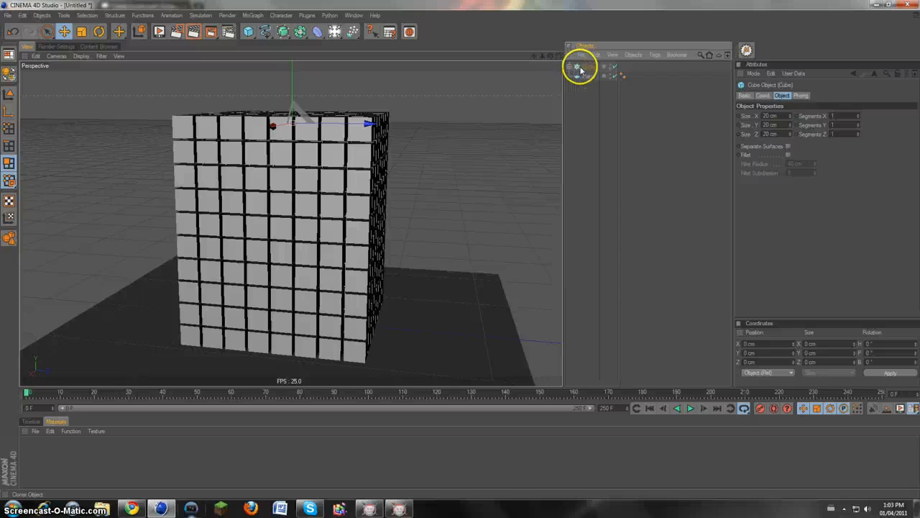
left_click(581, 67)
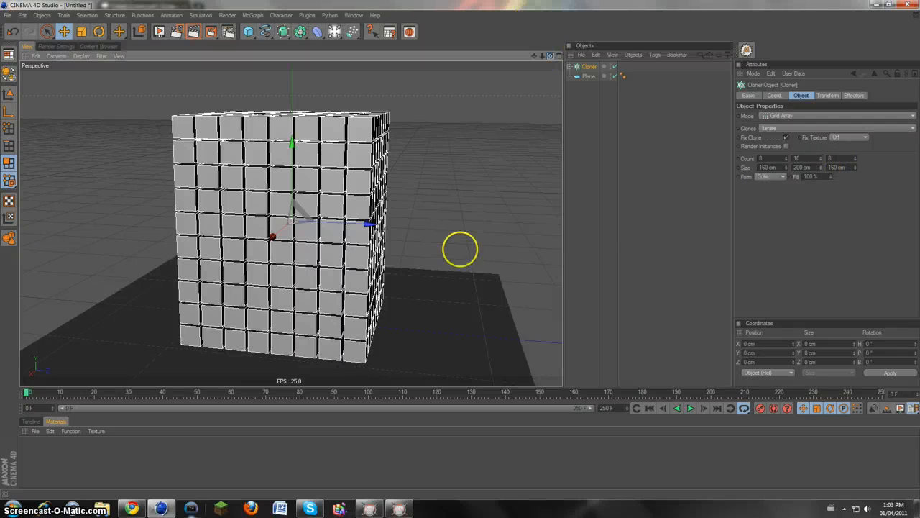
Expand the cloner's hierarchy and make the cloner a dynamics rigid body
mouse_move(458, 249)
left_mouse_down("alt")
mouse_move(485, 252)
mouse_move(477, 240)
mouse_move(424, 252)
mouse_move(459, 249)
mouse_move(442, 242)
mouse_move(460, 248)
left_mouse_up("alt")
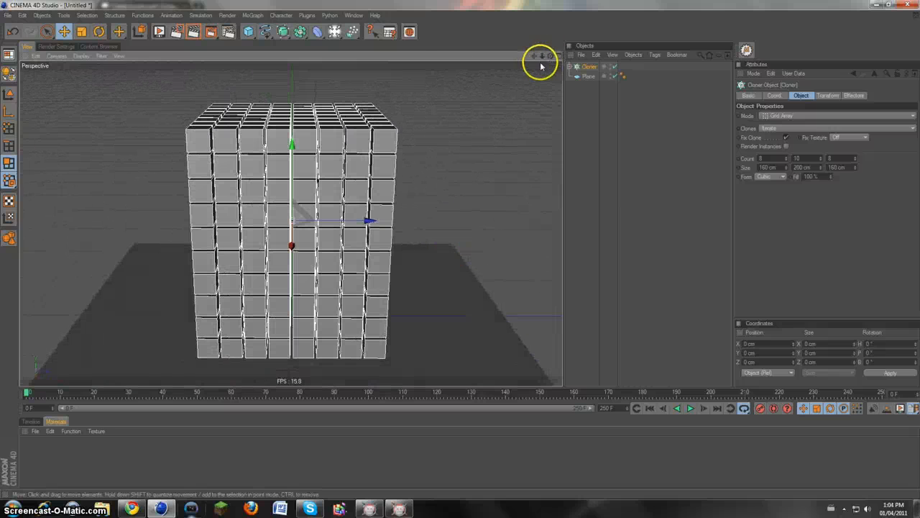
left_click(569, 66)
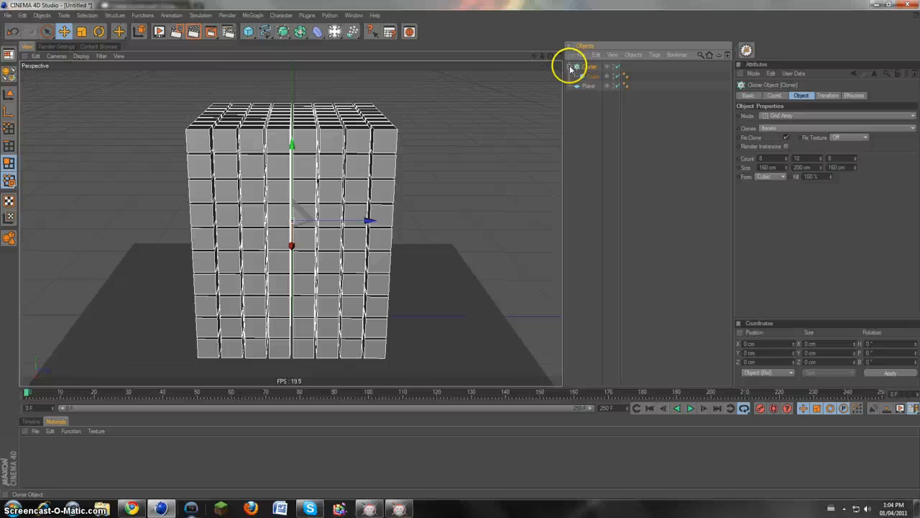
left_click(203, 16)
mouse_move(213, 39)
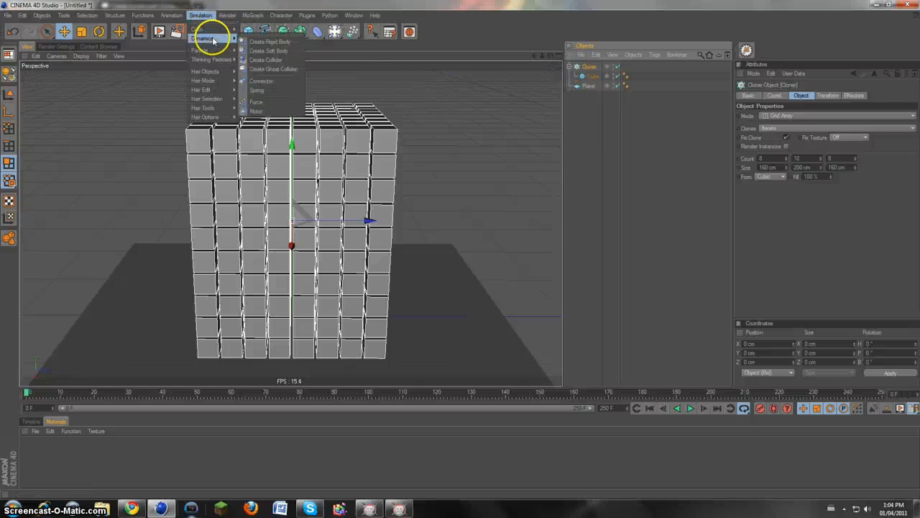
left_click(292, 41)
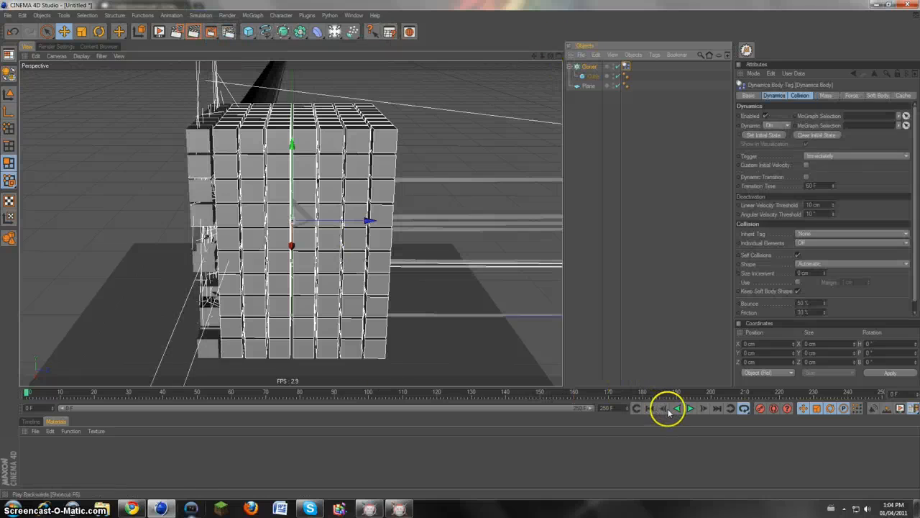
Play the simulation with the rigid body on the cloner and rewind to the first frame
left_click(690, 409)
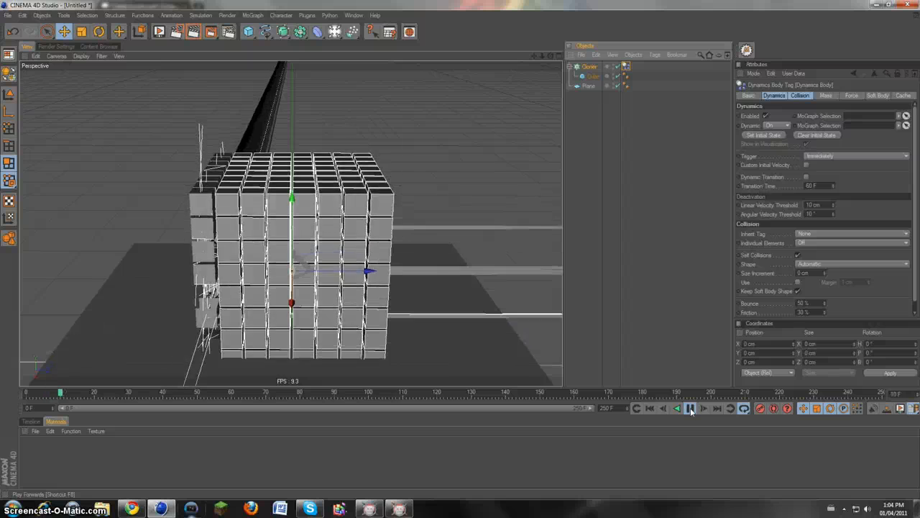
left_click(647, 408)
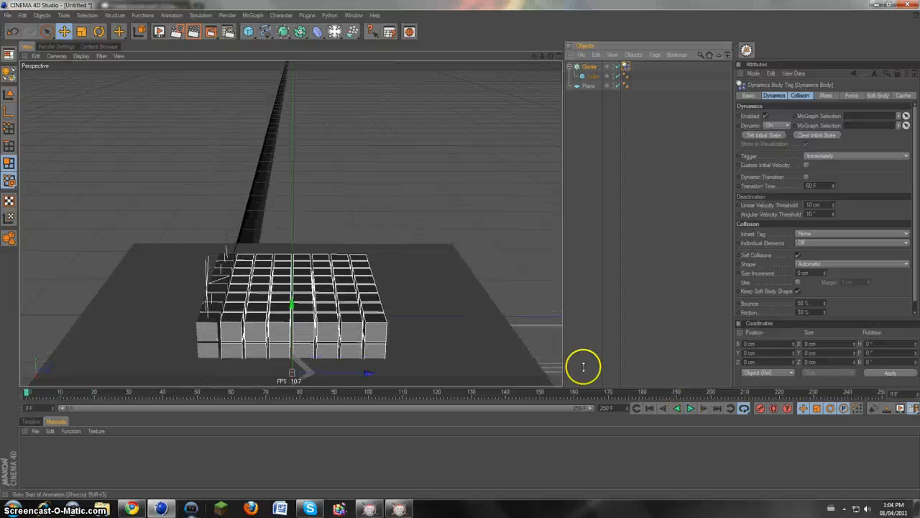
left_click(522, 242)
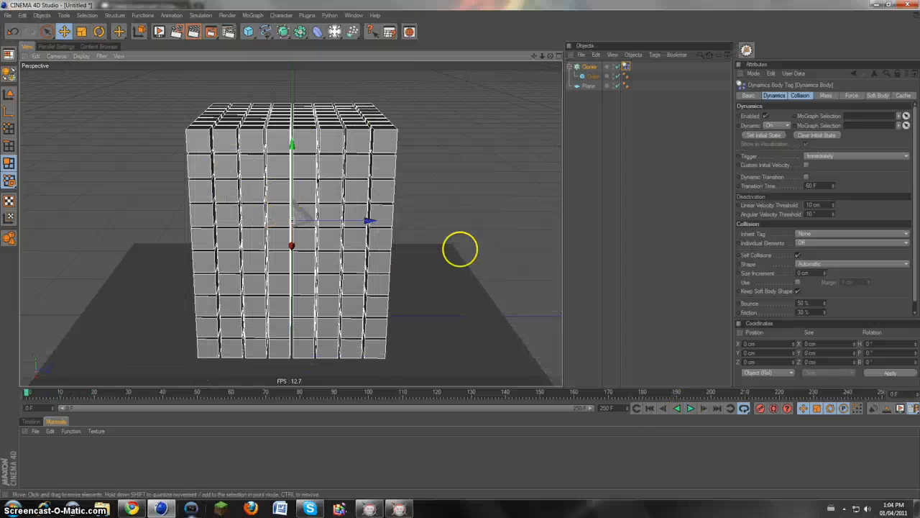
left_click_drag(550, 56, 461, 247)
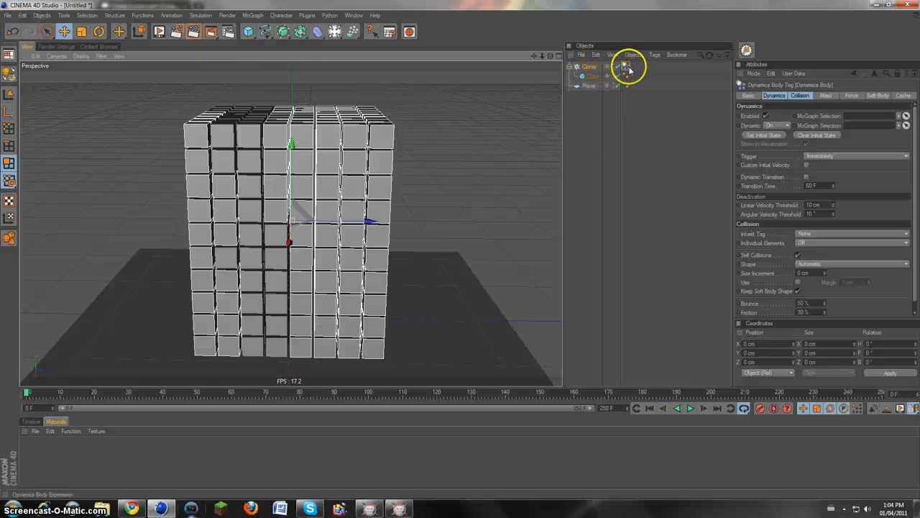
Move the dynamics body tag from the cloner to its child cube and test the simulation
left_click_drag(626, 63, 636, 75)
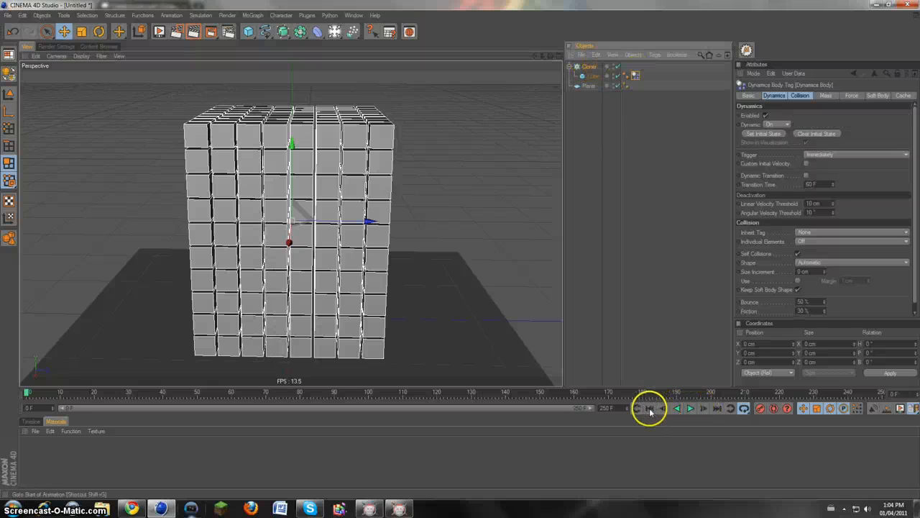
left_click(691, 408)
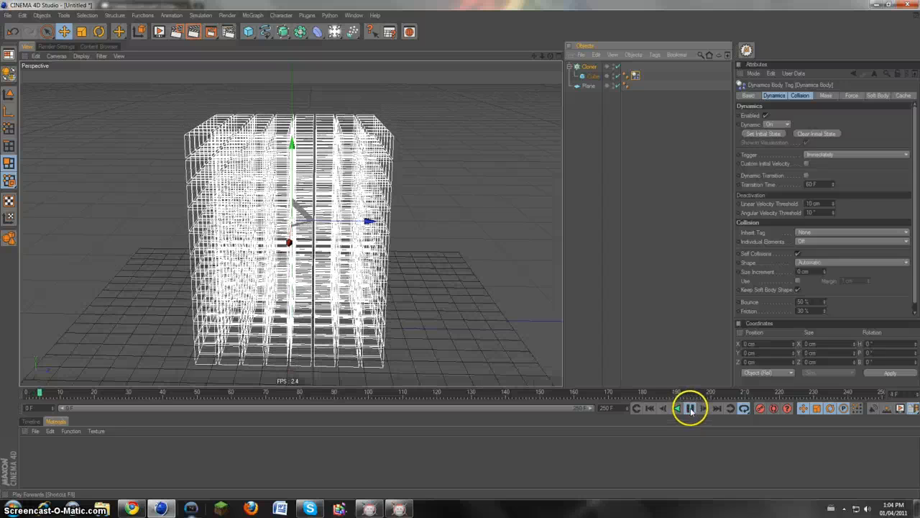
left_click(690, 409)
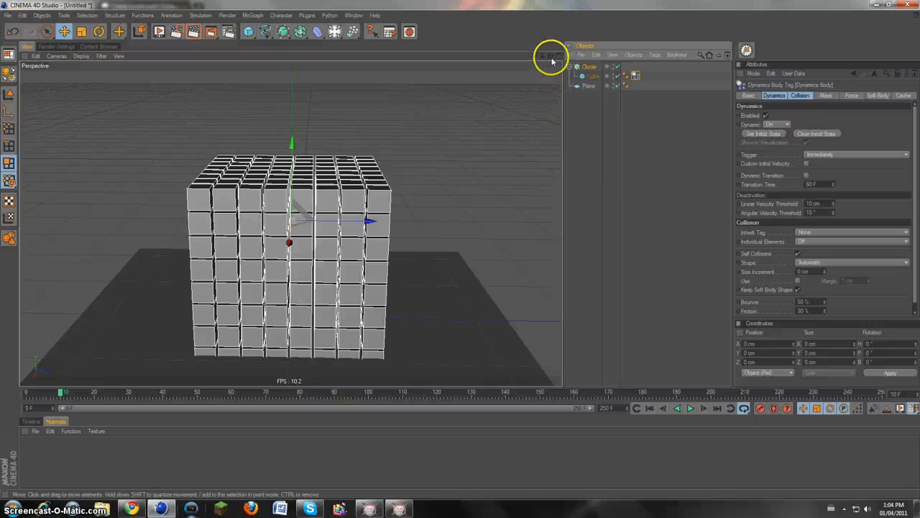
left_click_drag(551, 55, 390, 258)
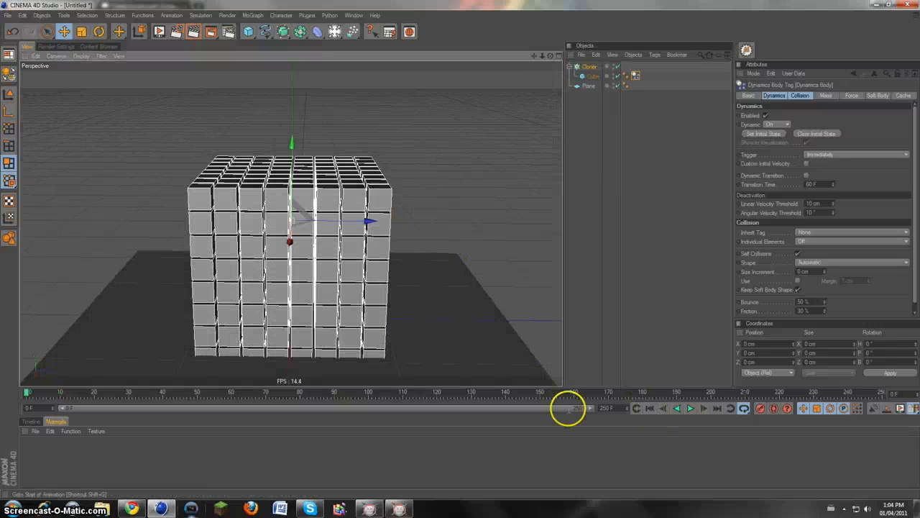
Make the floor plane a dynamics collider
left_click(588, 86)
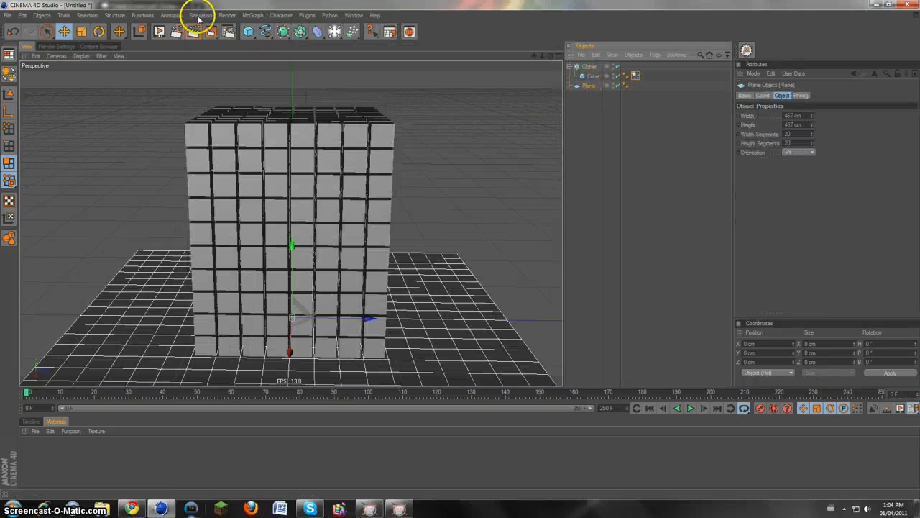
left_click(201, 15)
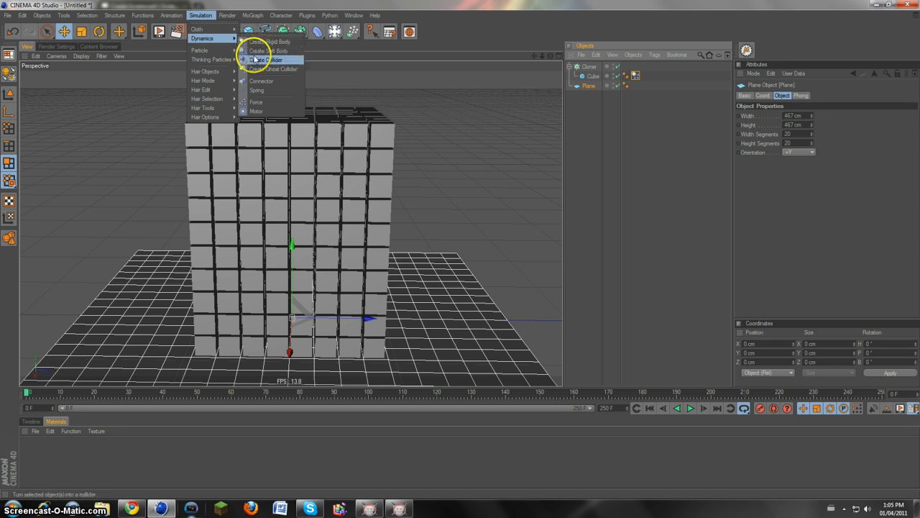
left_click(256, 60)
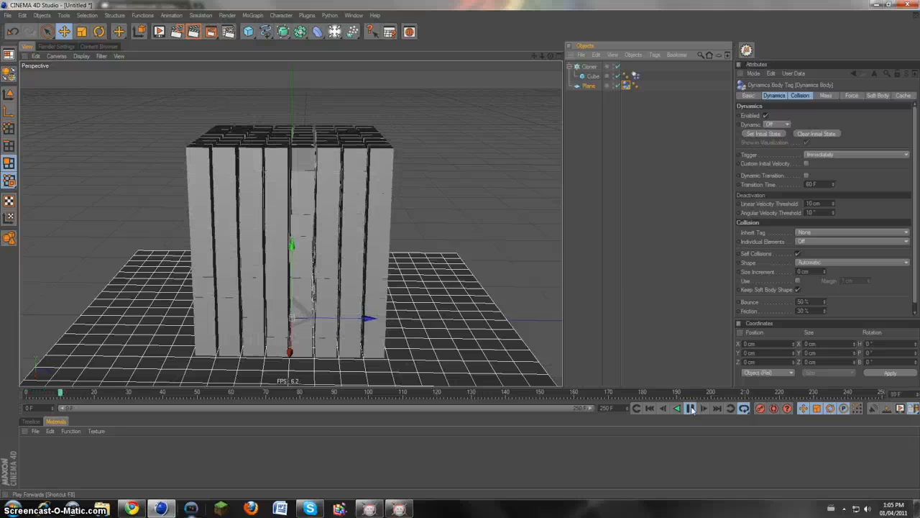
Play the simulation of the cubes against the collider plane several times from a lower viewpoint, rewinding after each run
left_click(691, 408)
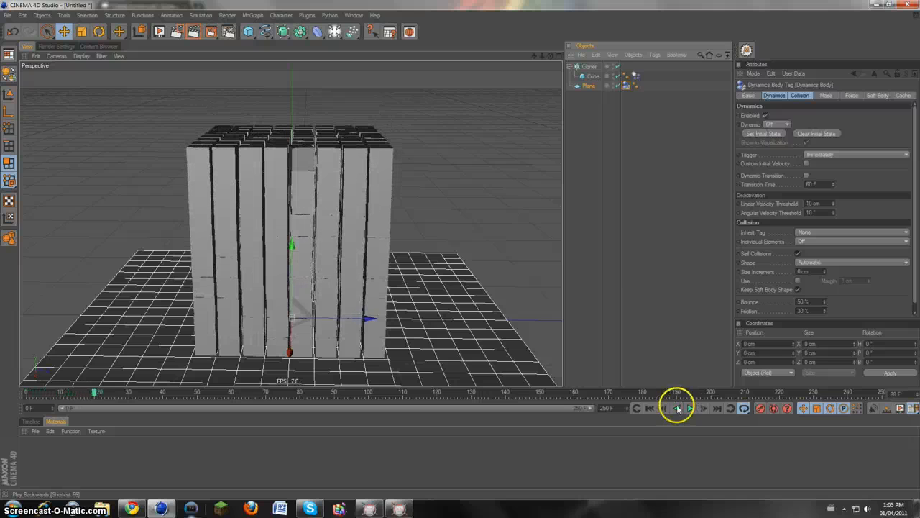
left_click(649, 408)
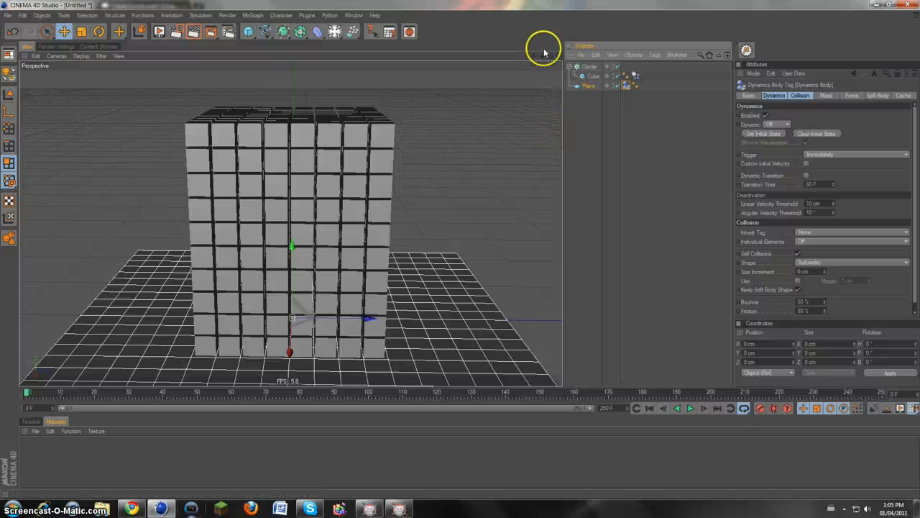
left_click_drag(456, 267, 460, 249, "alt")
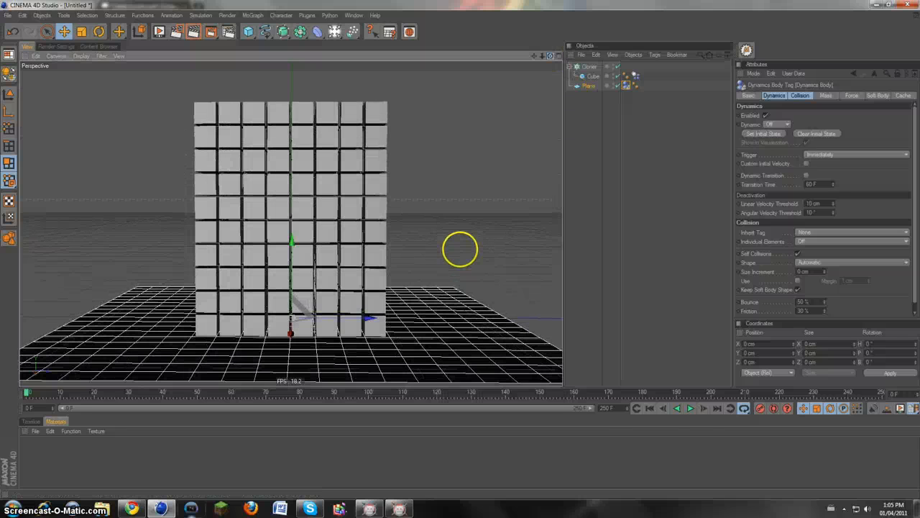
left_click(705, 408)
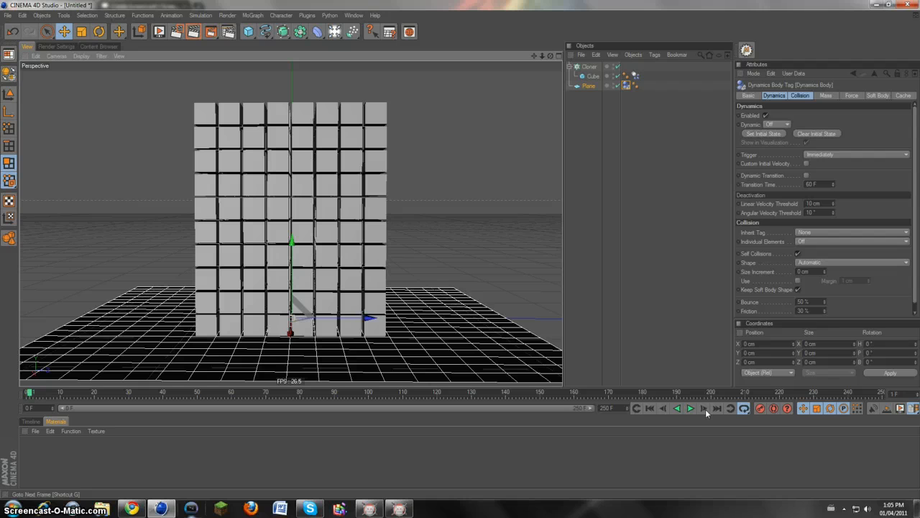
left_click(691, 408)
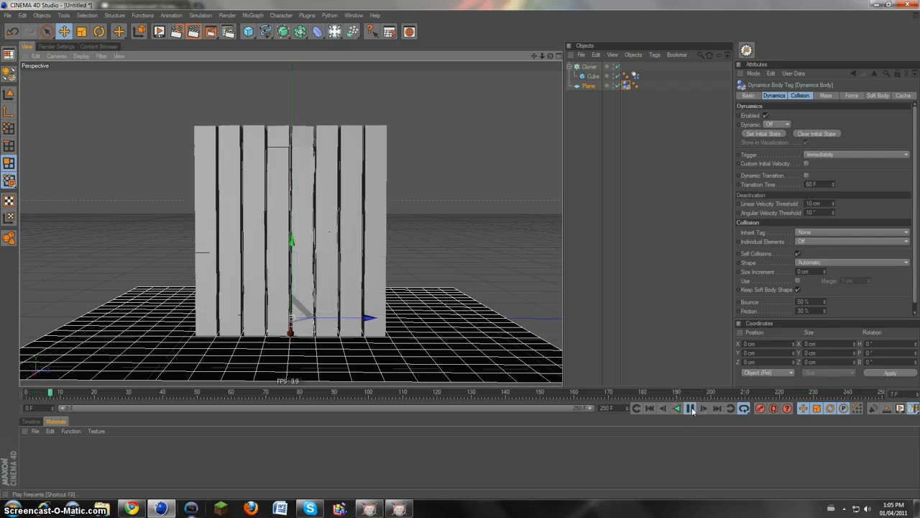
left_click(649, 408)
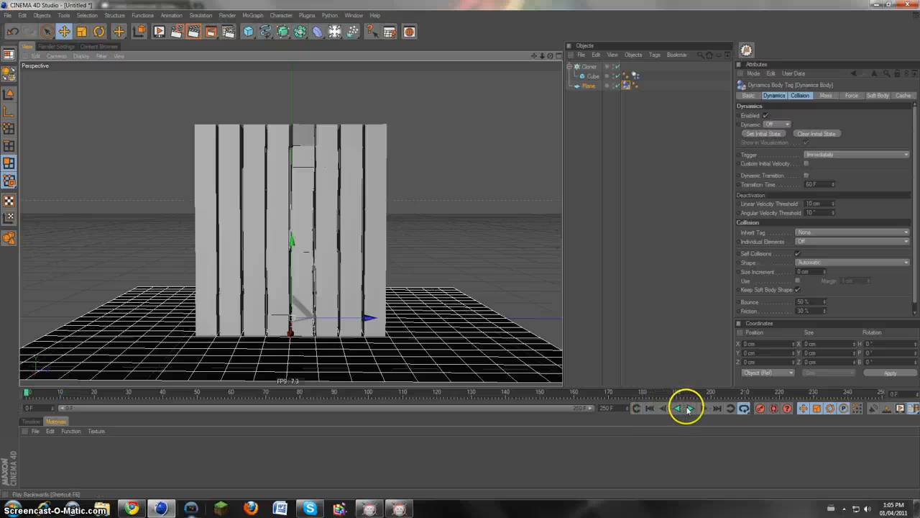
left_click(689, 408)
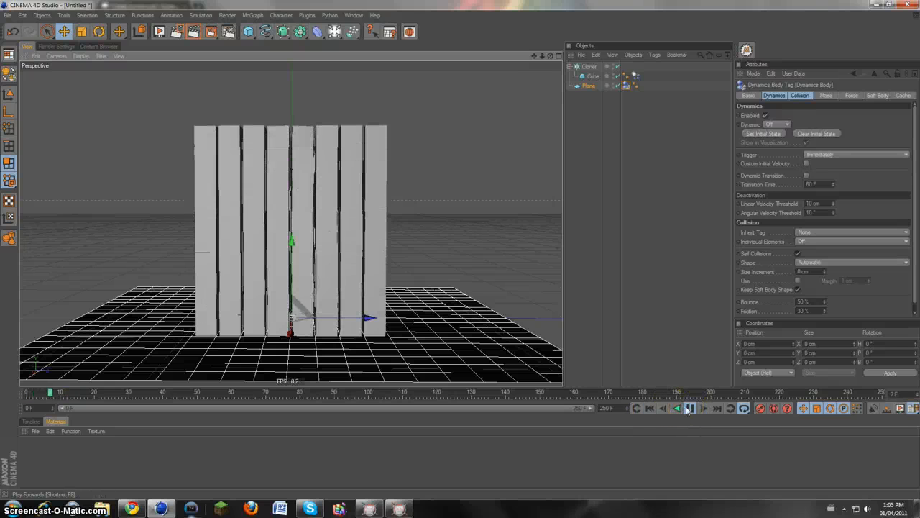
left_click(649, 409)
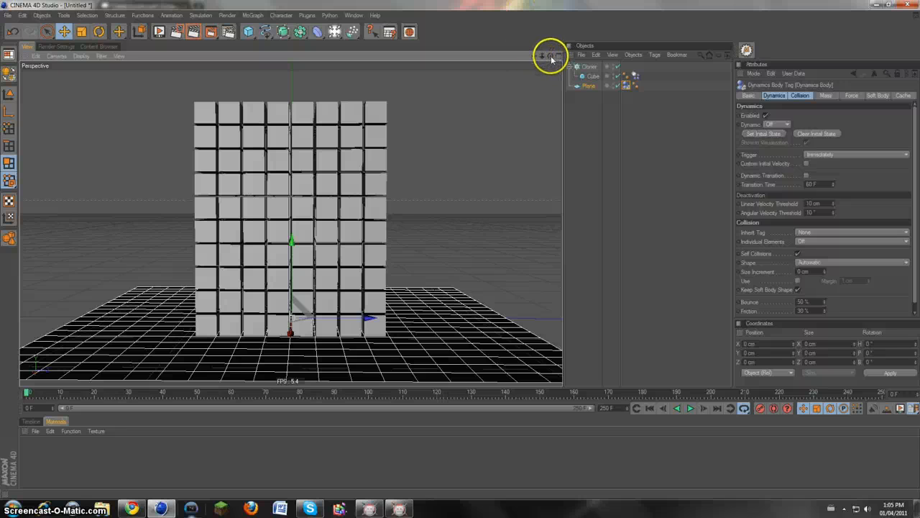
Rotate the plane slightly about its X axis so that it slopes beneath the cubes
left_click_drag(552, 59, 386, 246)
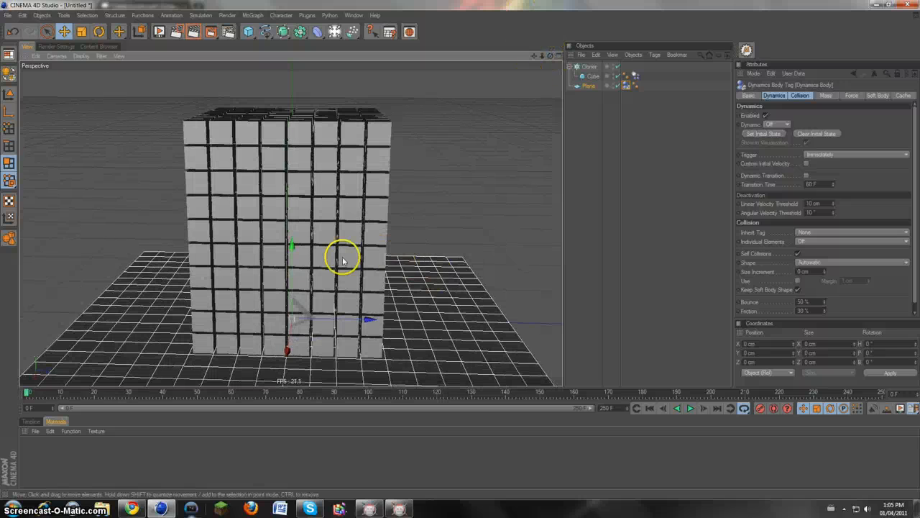
scroll(301, 289, "down", 5)
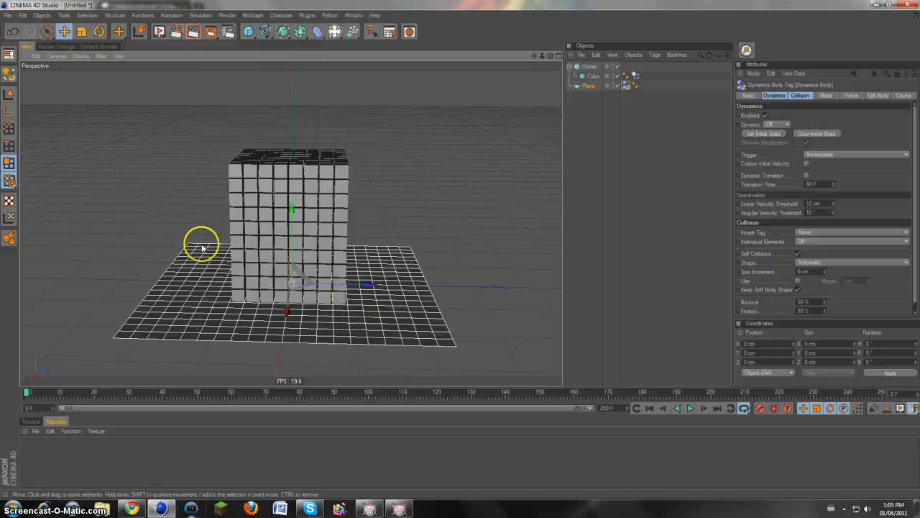
left_click(99, 31)
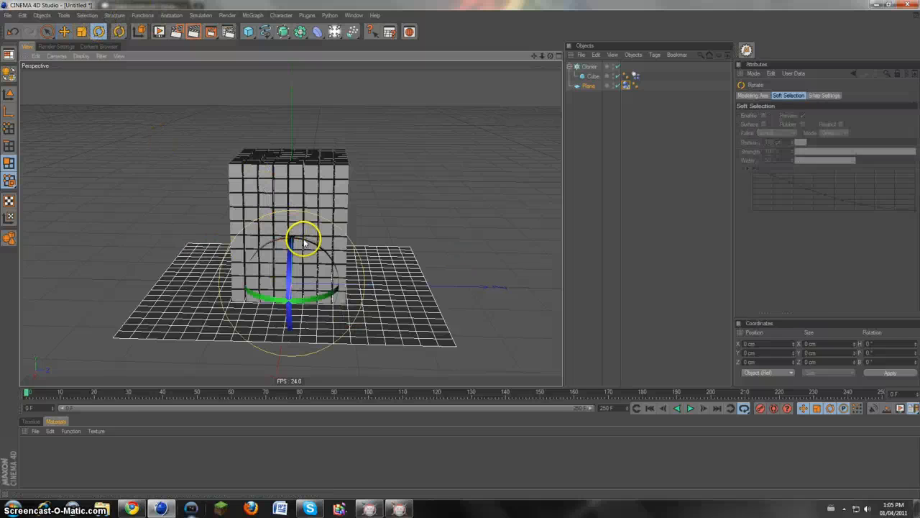
left_click_drag(303, 242, 310, 245)
Move the cloner upward along the Y axis so that the cube stack sits above the tilted plane
left_click(64, 32)
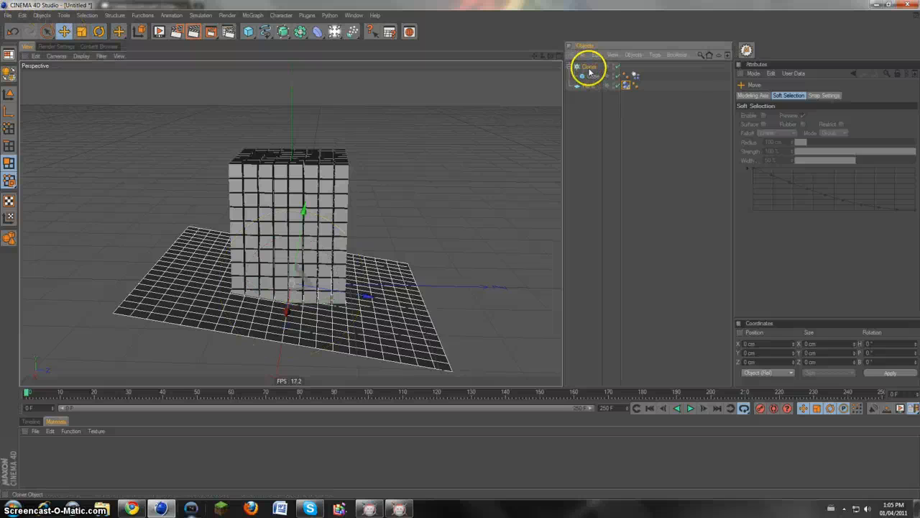
left_click(590, 70)
left_click_drag(294, 148, 460, 249)
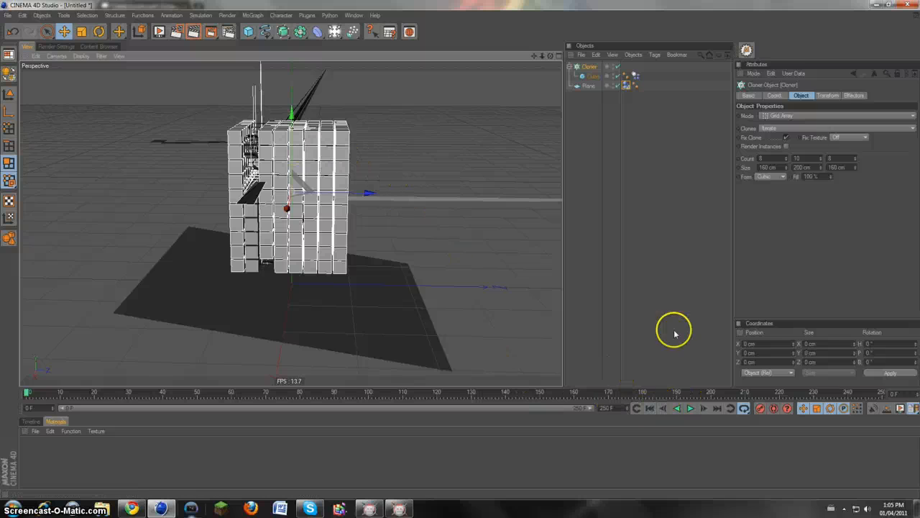
left_click_drag(293, 118, 460, 253)
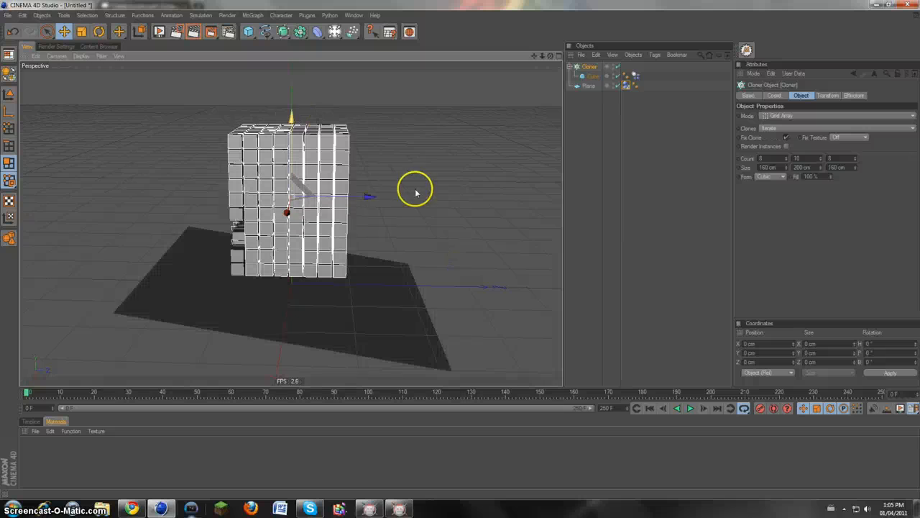
Play the simulation of the cubes falling onto the tilted plane, stop it partway and inspect how they spread
left_click(690, 407)
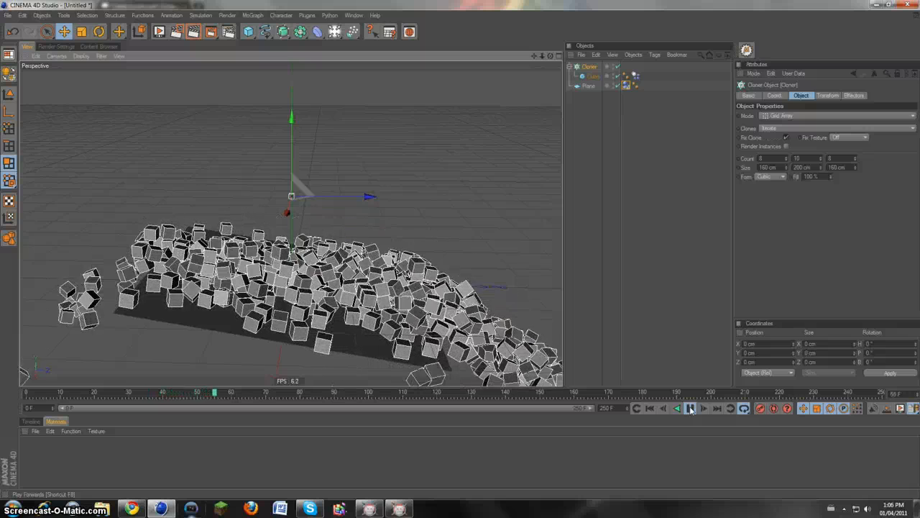
left_click(690, 408)
left_click(296, 157)
scroll(390, 342, "down", 6)
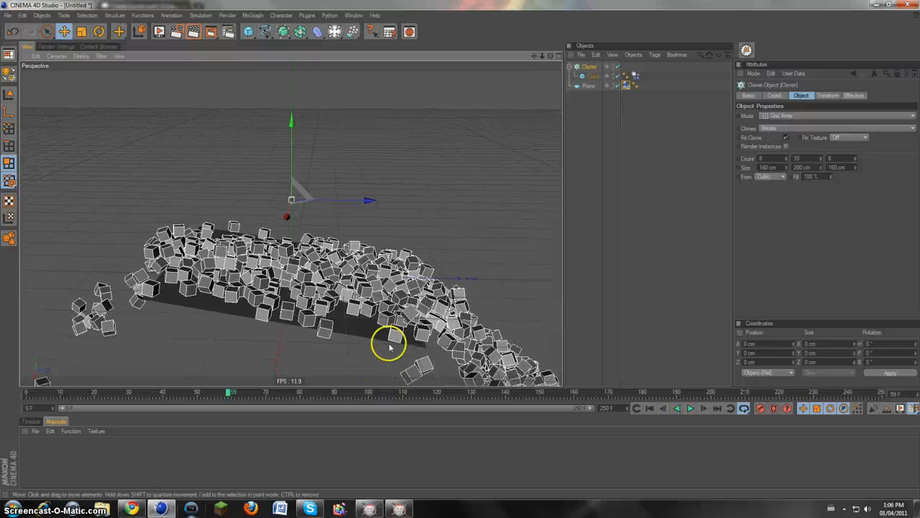
scroll(389, 311, "down", 2)
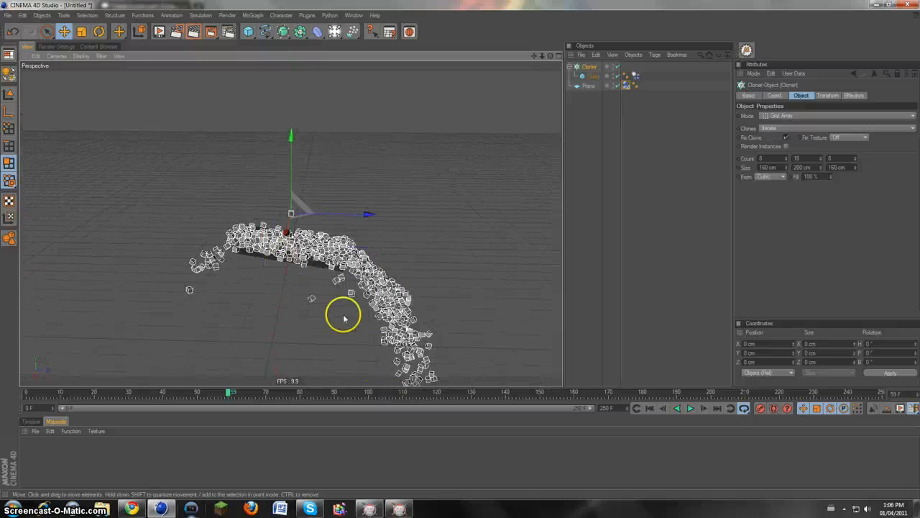
scroll(355, 232, "up", 6)
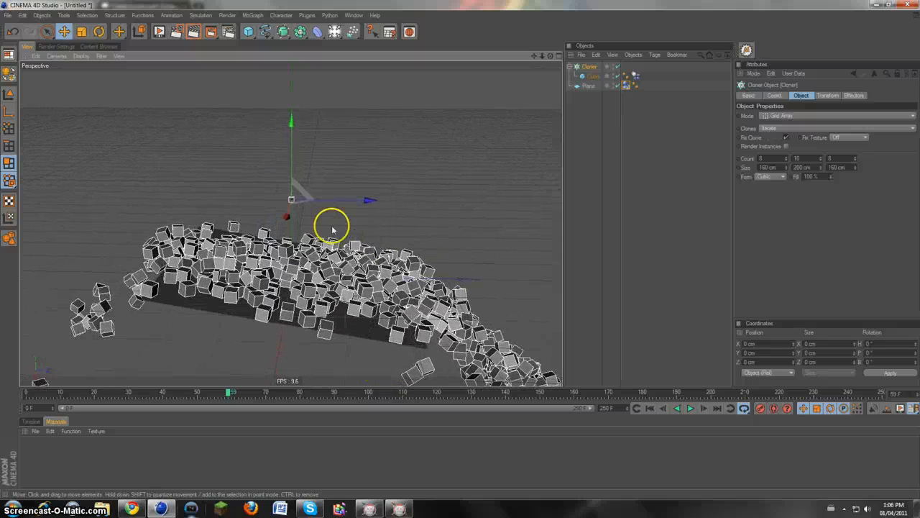
scroll(184, 248, "up", 2)
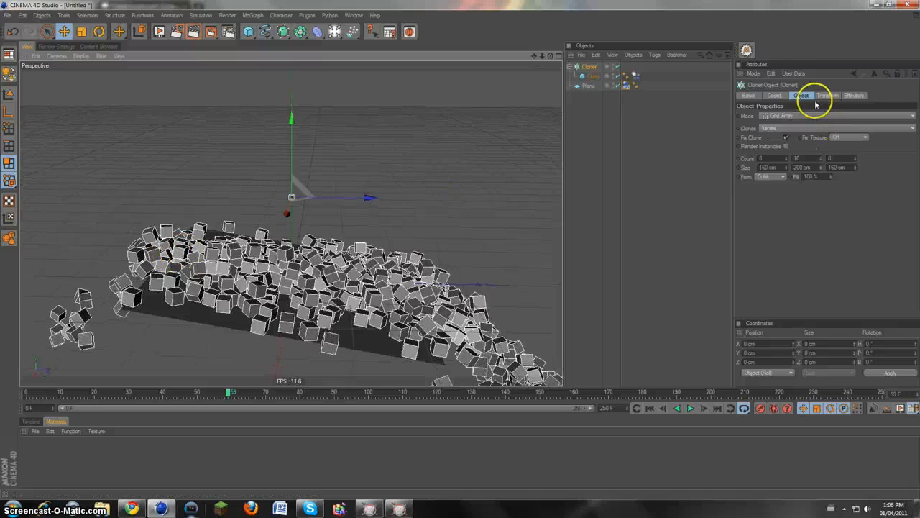
Review the Dynamics, Collision, Mass and Force settings of the cube's Dynamics Body tag
left_click(635, 74)
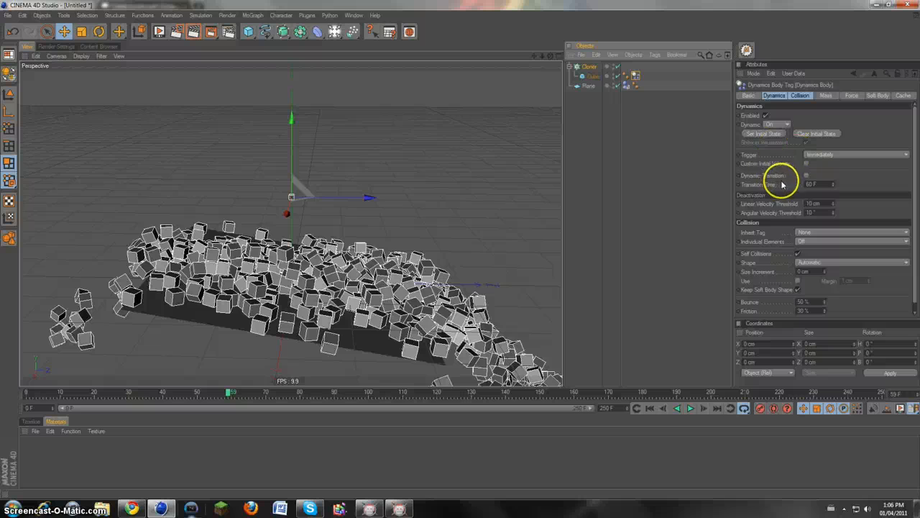
scroll(755, 316, "down", 1)
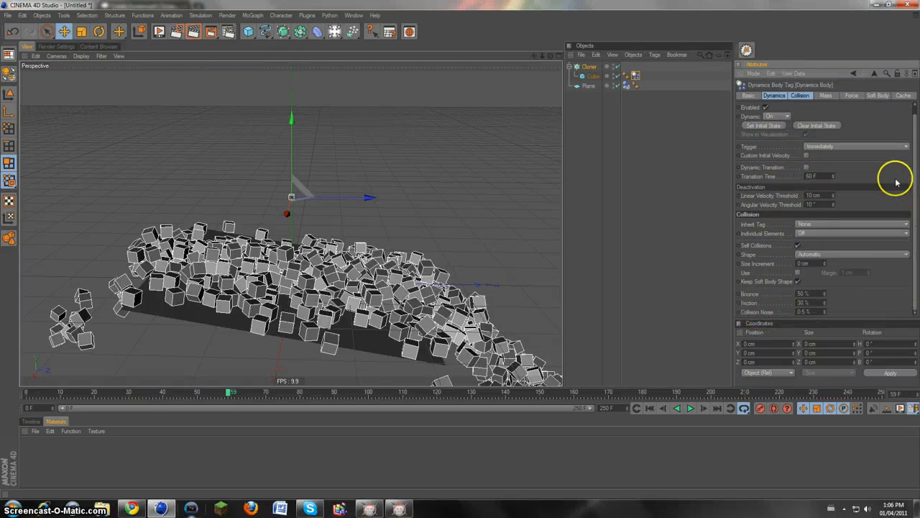
left_click(826, 96)
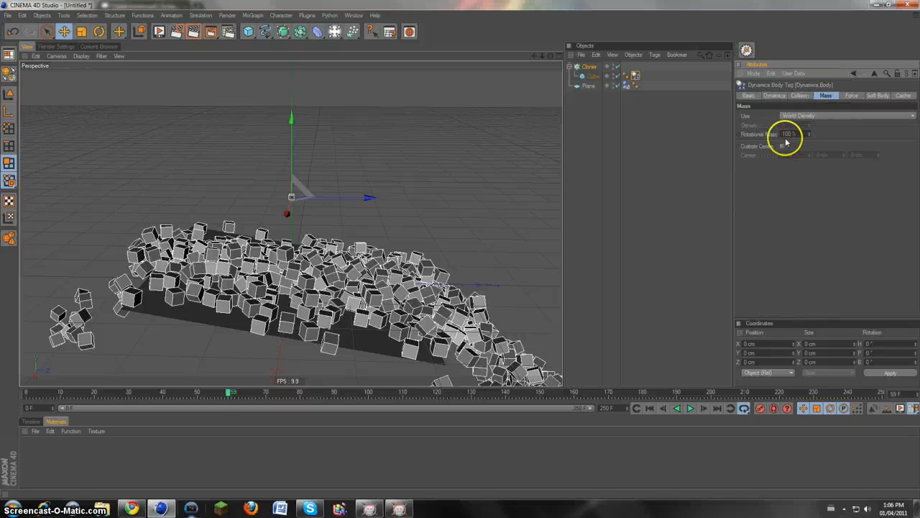
left_click(855, 97)
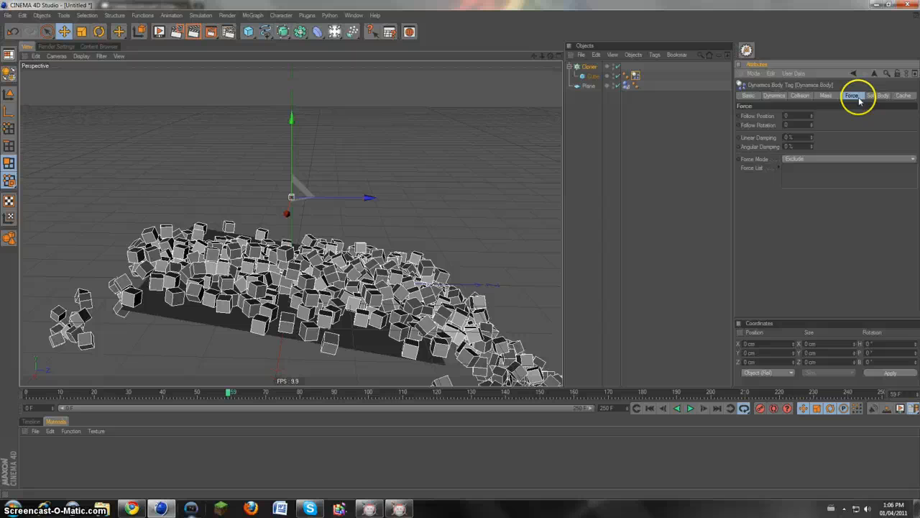
left_click(801, 96)
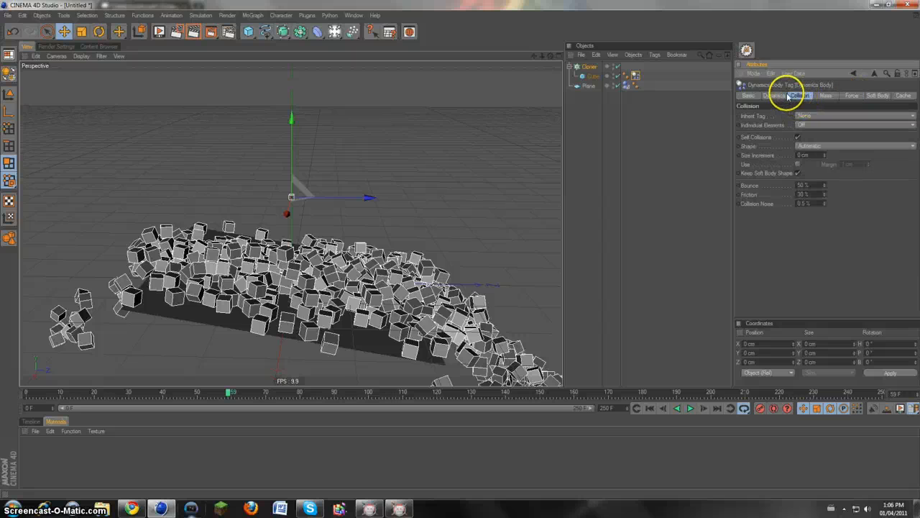
left_click(781, 96)
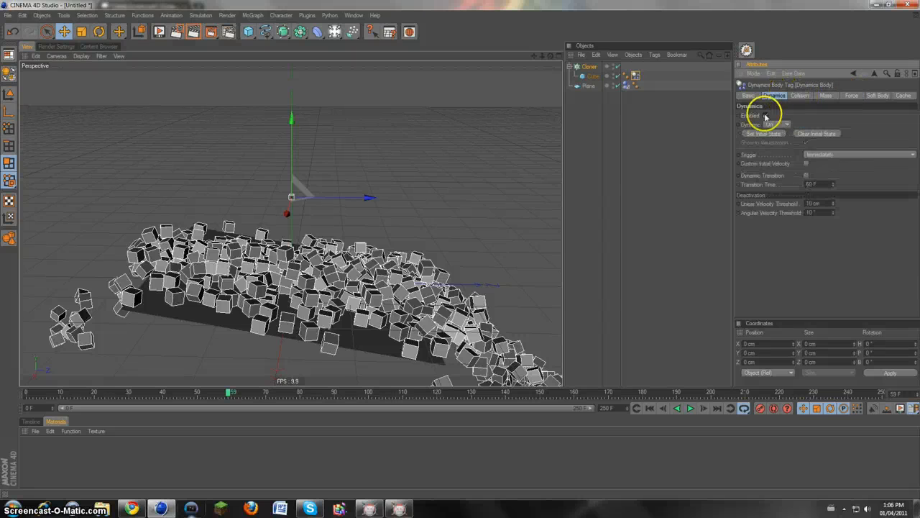
left_click(748, 96)
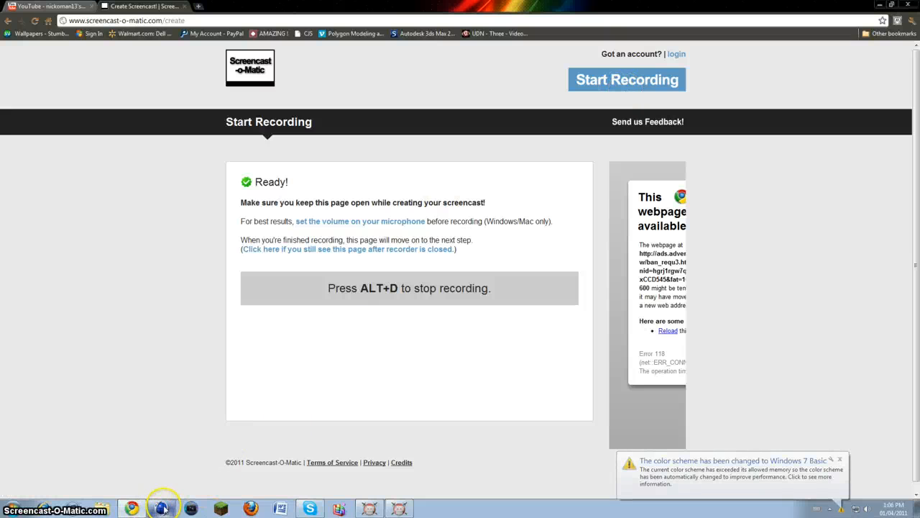
Switch back to CINEMA 4D and dismiss the Windows colour-scheme notification
left_click(160, 509)
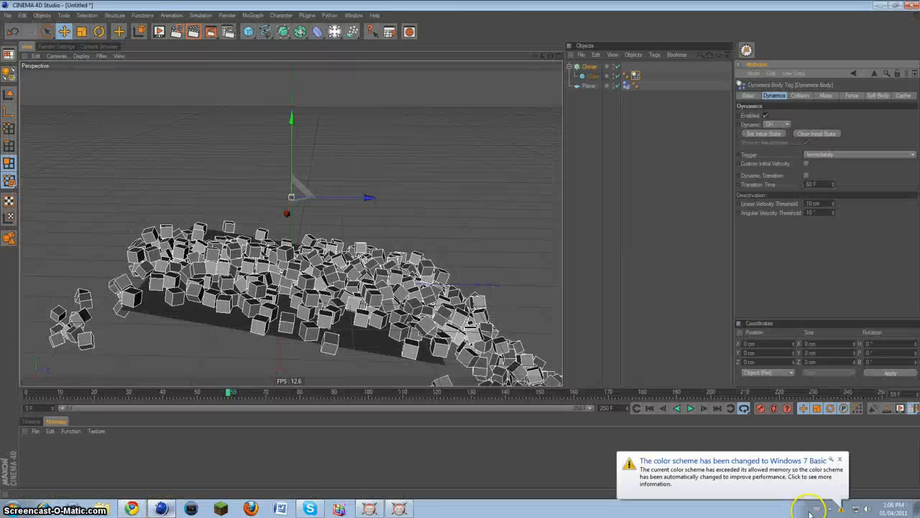
left_click(842, 461)
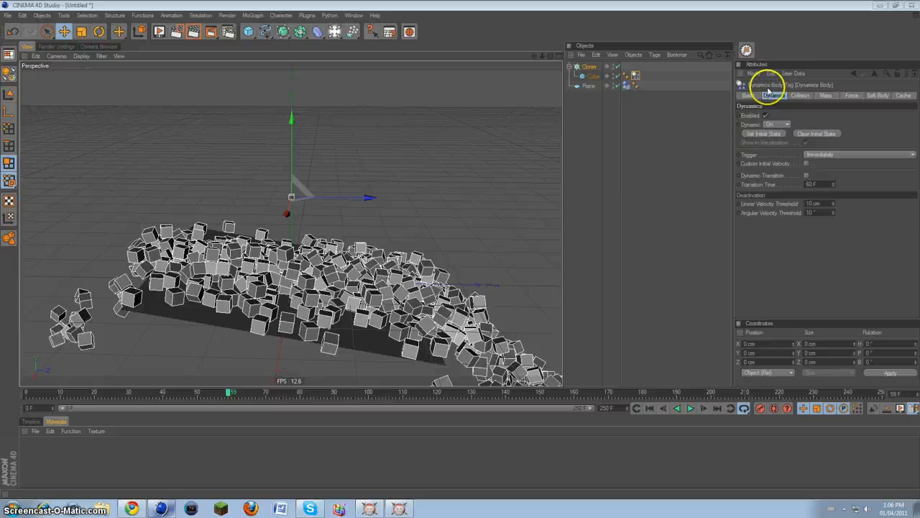
Show the plane's dynamics settings and rewind the simulation to frame 0 to inspect the intact cube stack from above
left_click(628, 86)
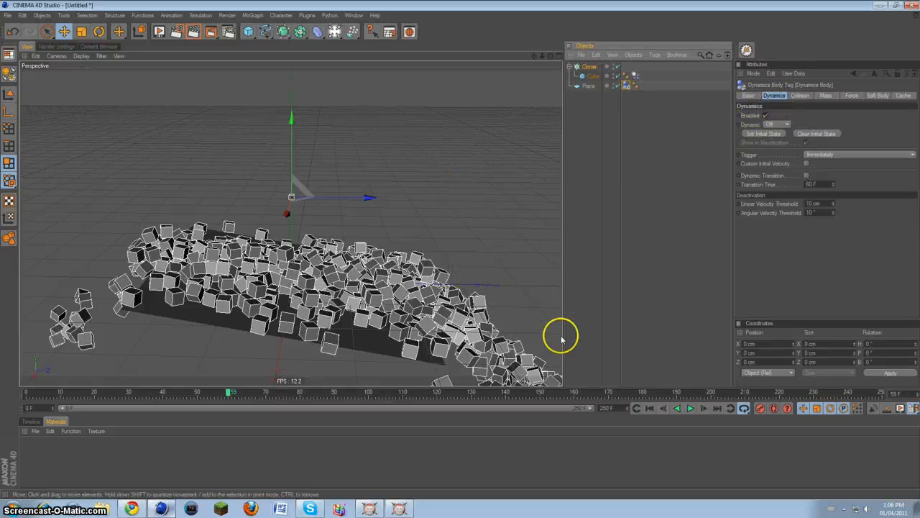
left_click(651, 409)
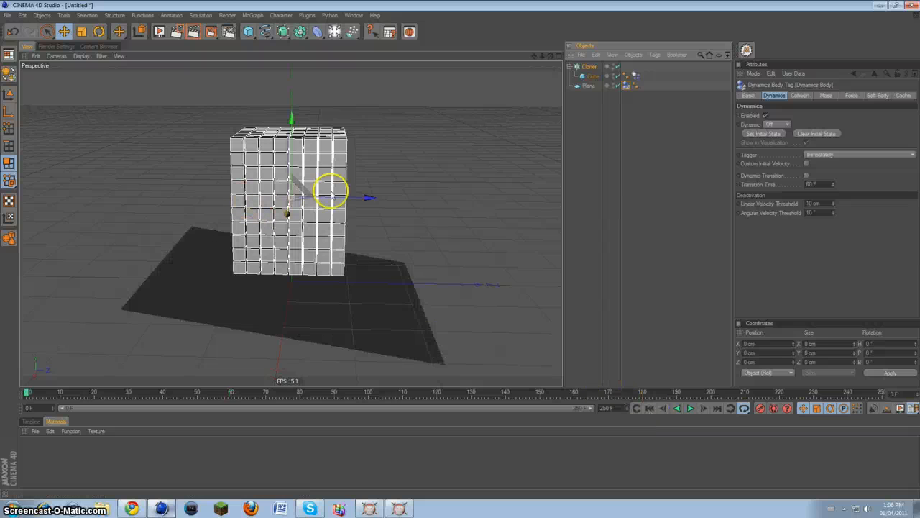
scroll(358, 187, "up", 3)
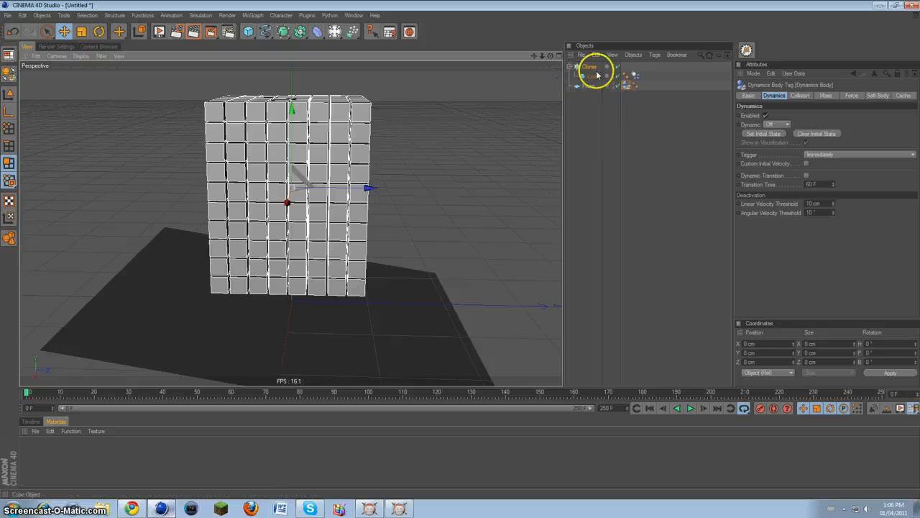
mouse_move(545, 55)
left_mouse_down()
mouse_move(477, 247)
mouse_move(458, 249)
mouse_move(438, 274)
mouse_move(460, 248)
mouse_move(492, 251)
mouse_move(456, 246)
mouse_move(442, 230)
mouse_move(475, 228)
mouse_move(470, 183)
mouse_move(456, 257)
mouse_move(536, 62)
left_mouse_up()
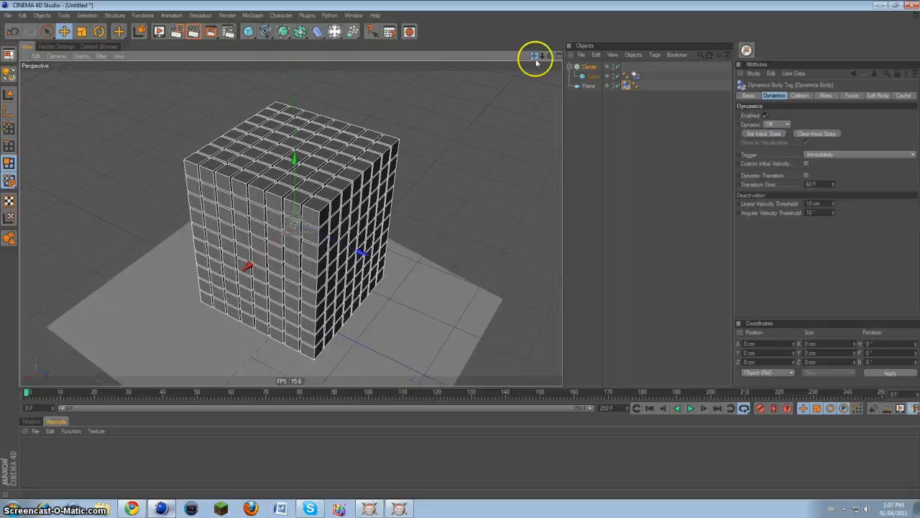
Open the existing project file dominos from the Cinema 4D skeletons folder
left_click(7, 15)
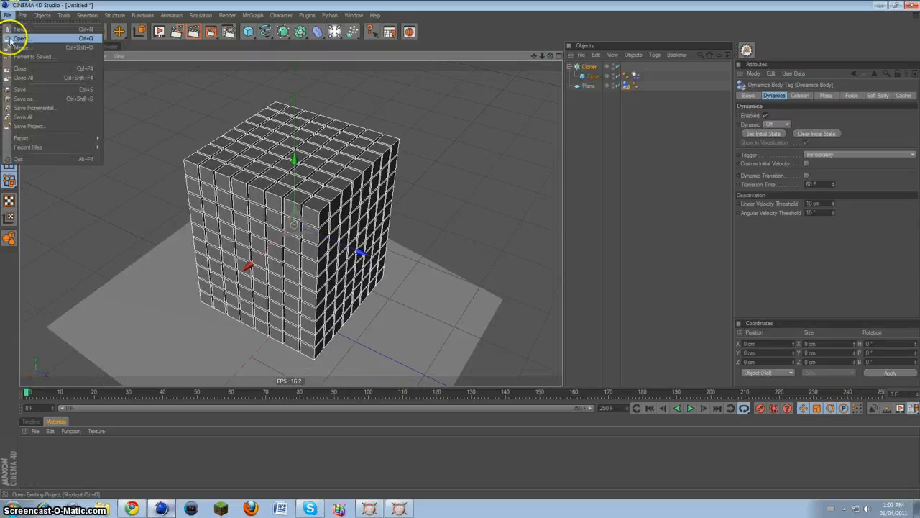
left_click(10, 41)
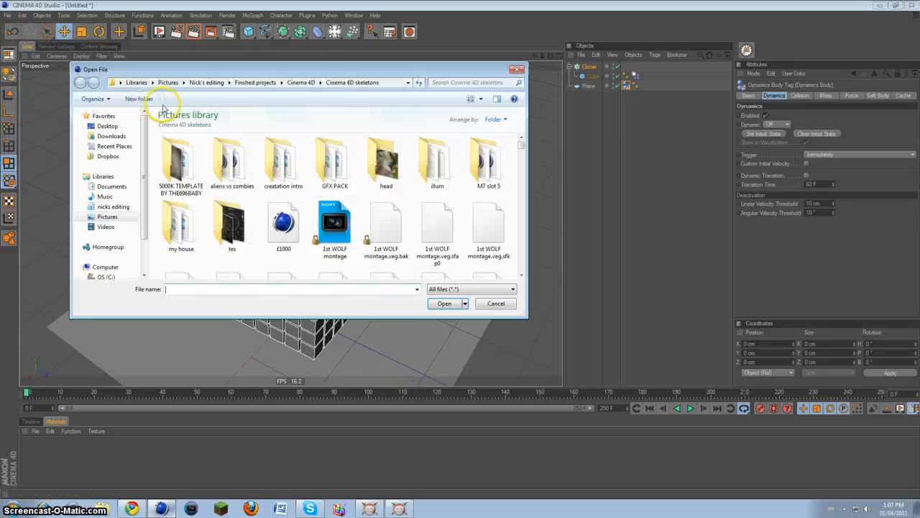
scroll(210, 197, "down", 1)
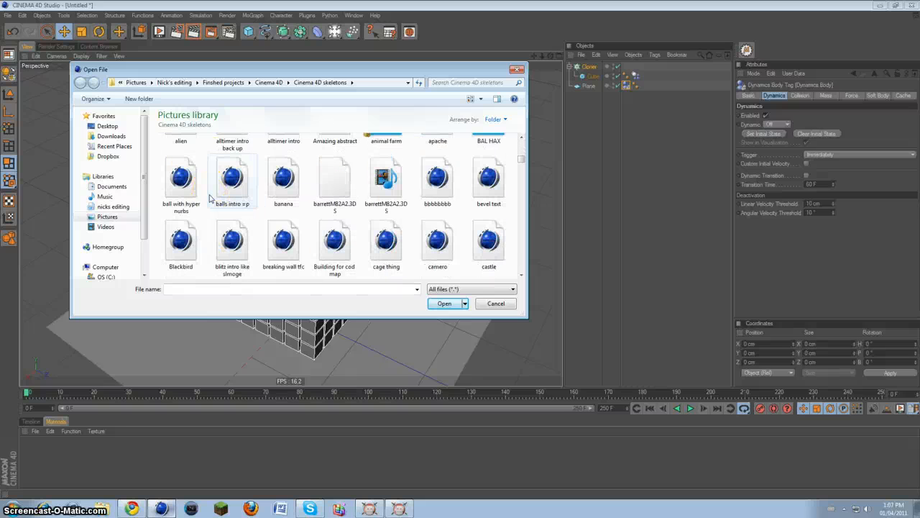
scroll(210, 198, "down", 2)
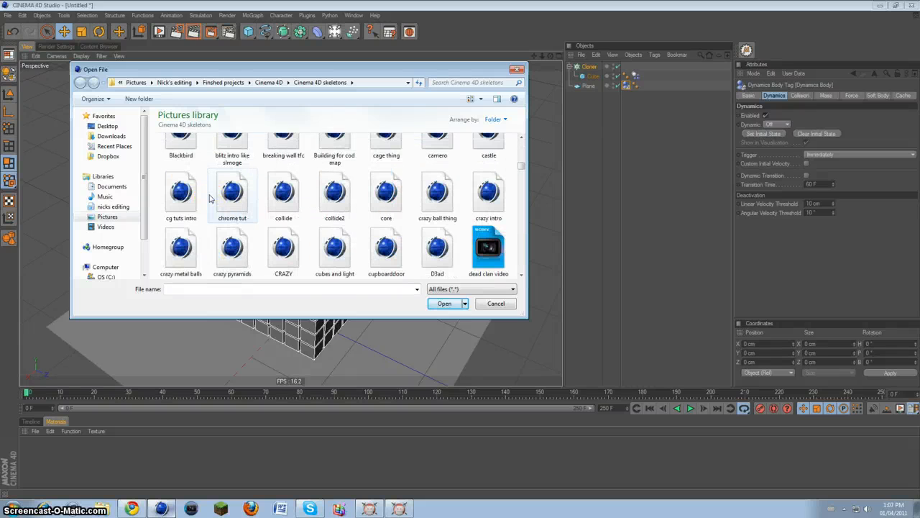
scroll(210, 198, "down", 1)
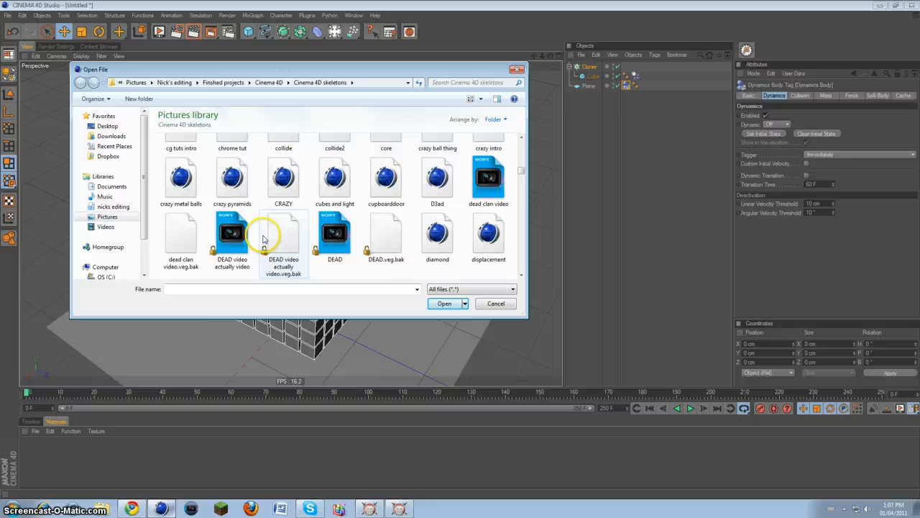
scroll(263, 239, "down", 1)
left_click(272, 256)
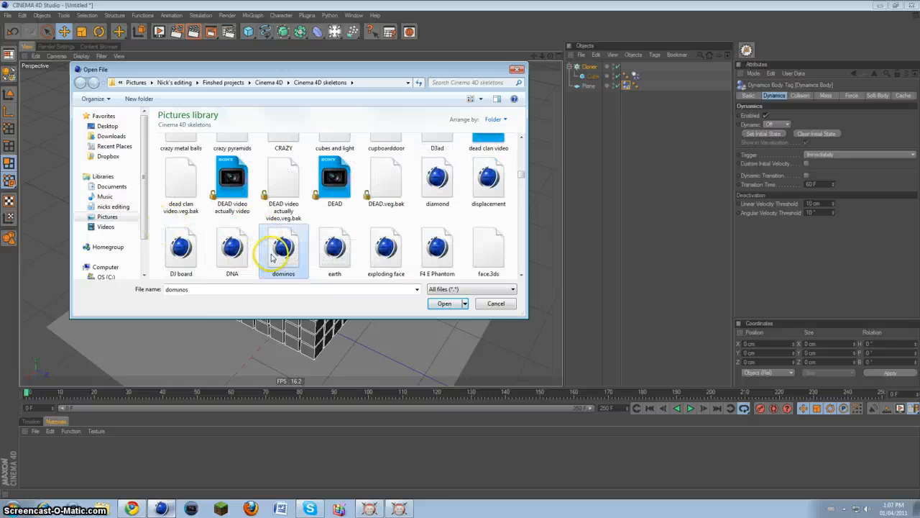
double_click(272, 256)
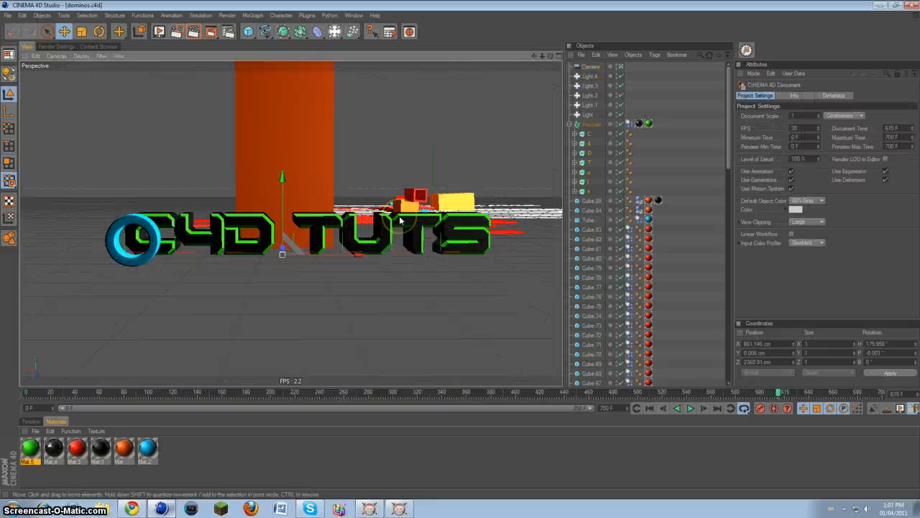
Play the domino animation from its first frame and stop it once the C4D TUTS text is in view
left_click(654, 410)
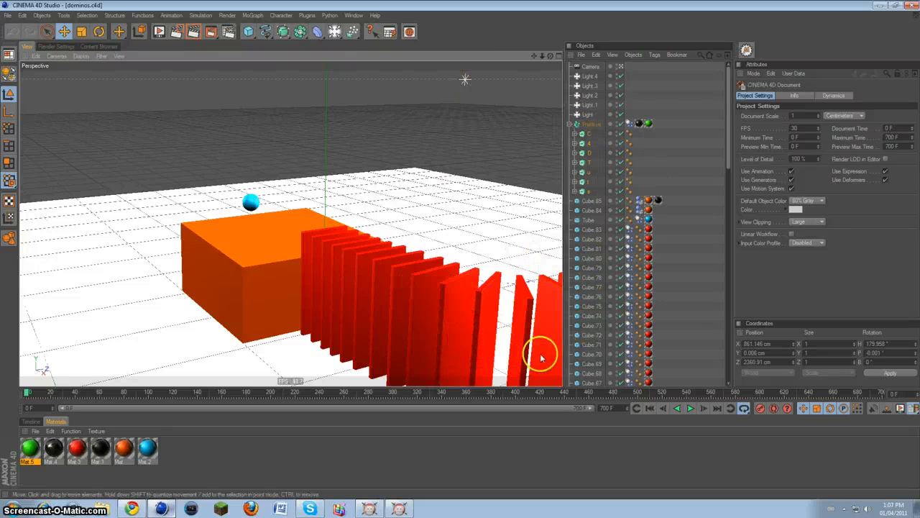
left_click(689, 408)
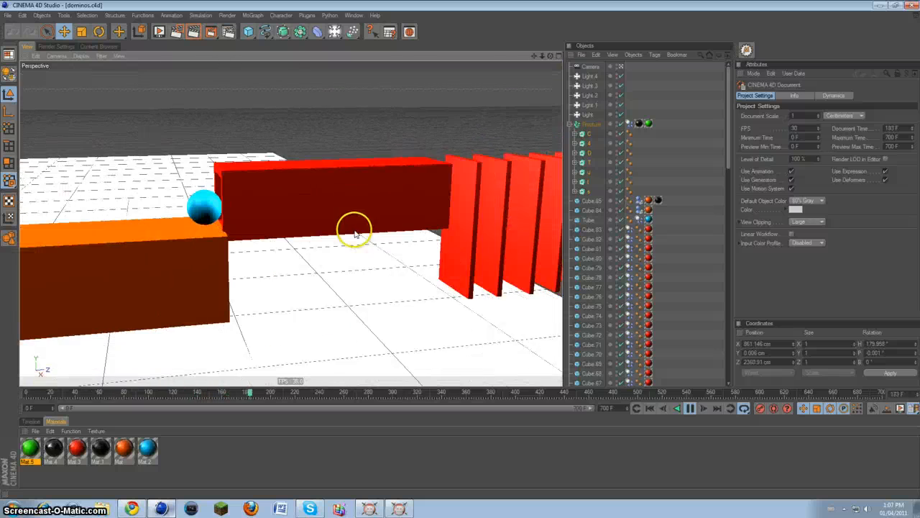
left_click(649, 408)
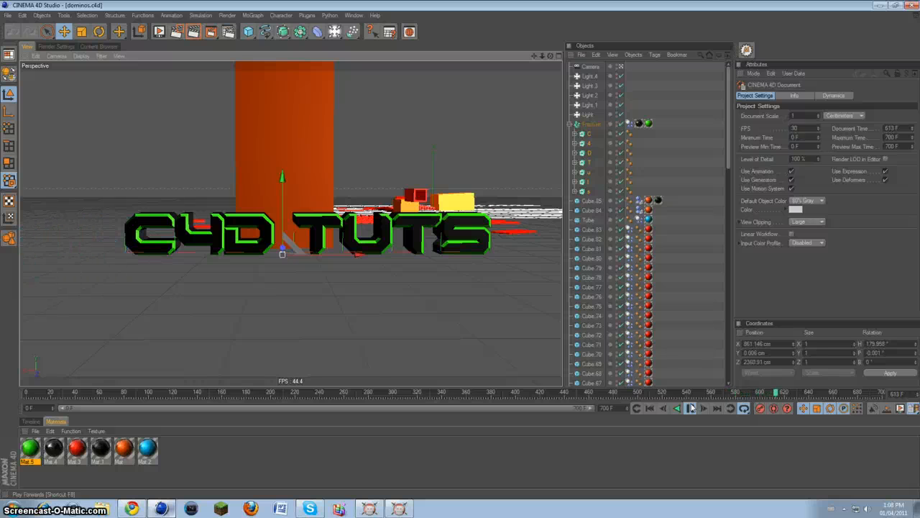
left_click(690, 408)
left_click(610, 268)
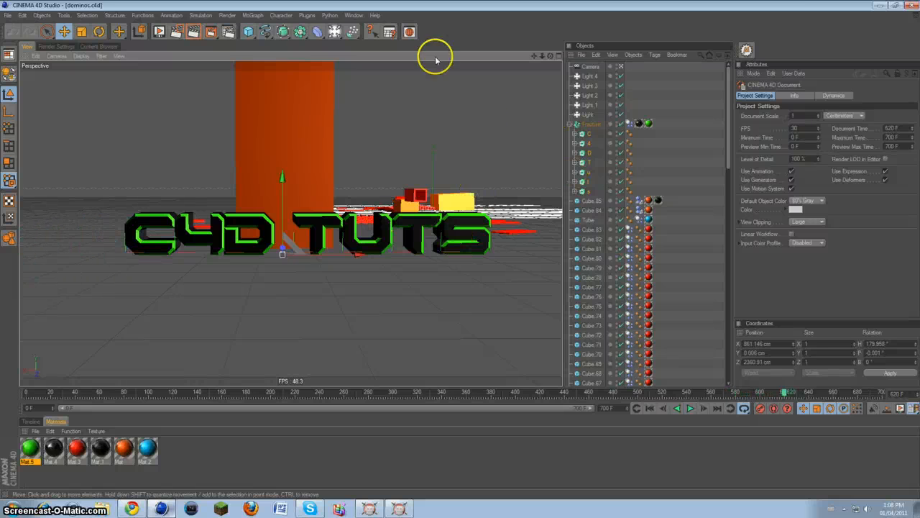
Preview a render of the C4D TUTS text in the viewport, then return to the editor display
left_click(198, 30)
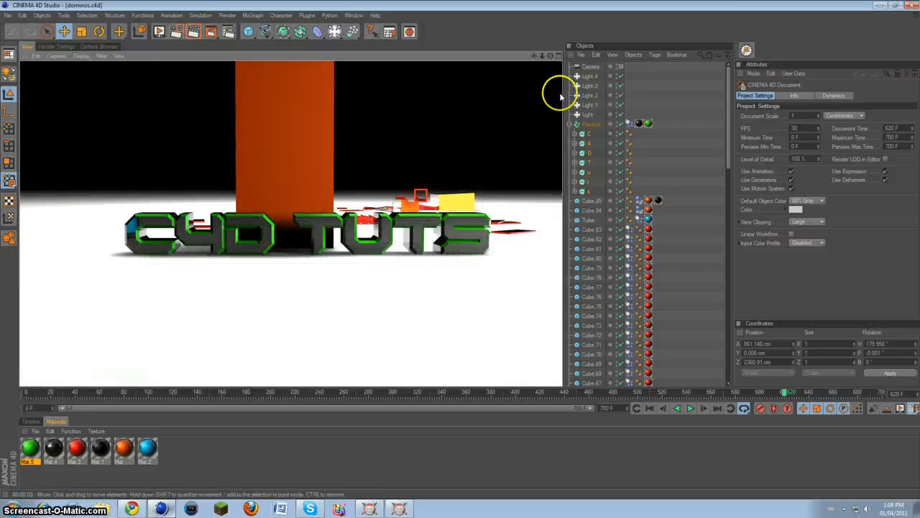
left_click(329, 318)
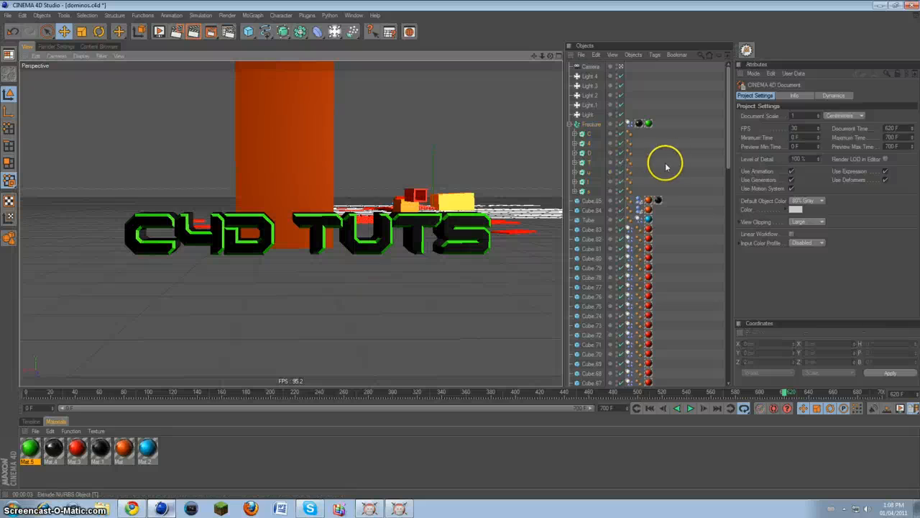
Rewind the domino scene, leave its camera view and select the large orange starting box from a higher viewpoint
left_click(650, 408)
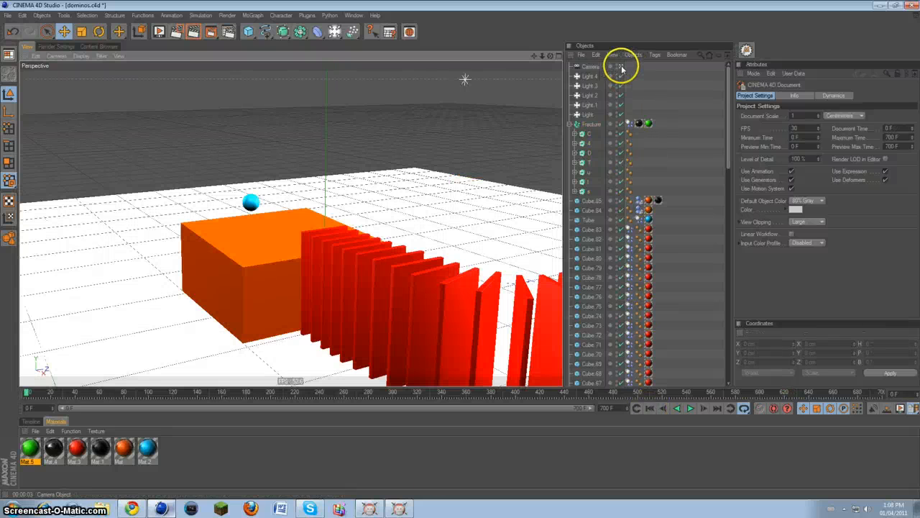
left_click(622, 67)
scroll(345, 162, "down", 8)
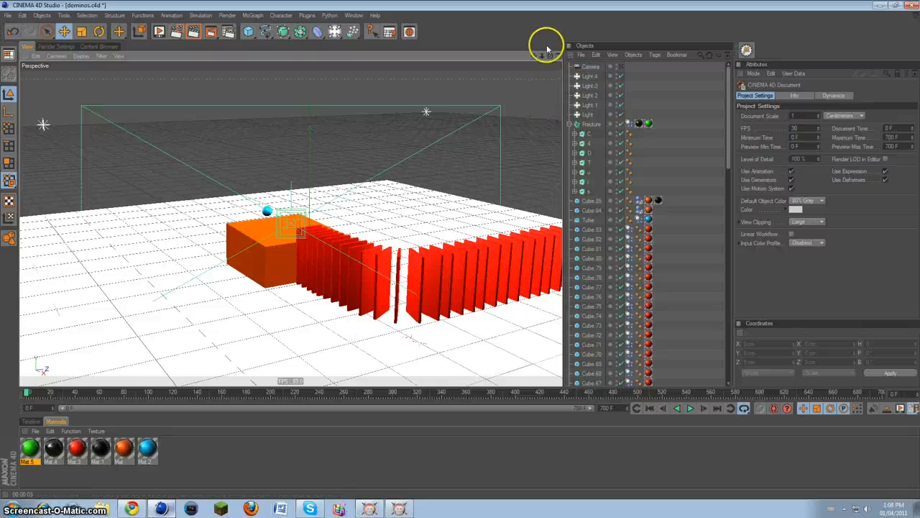
mouse_move(547, 50)
left_mouse_down()
mouse_move(427, 243)
mouse_move(552, 64)
left_mouse_up()
left_click_drag(462, 237, 462, 243)
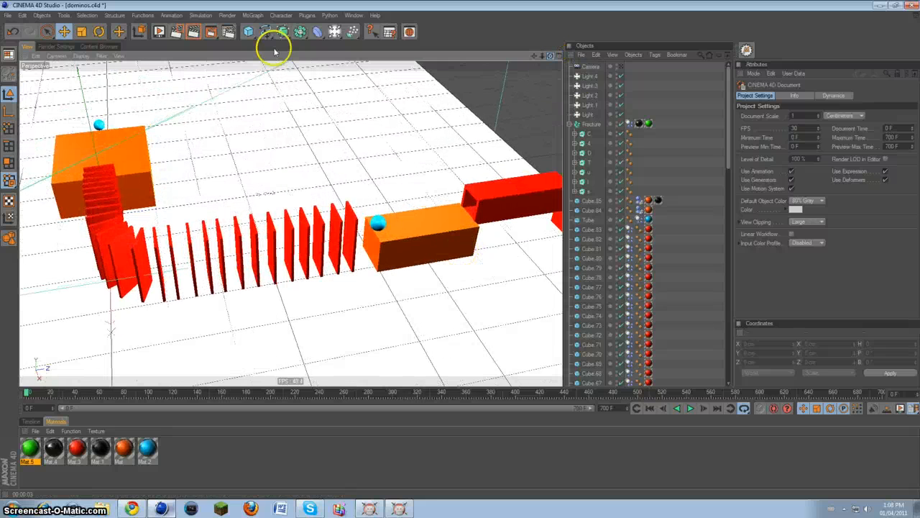
left_click(141, 157)
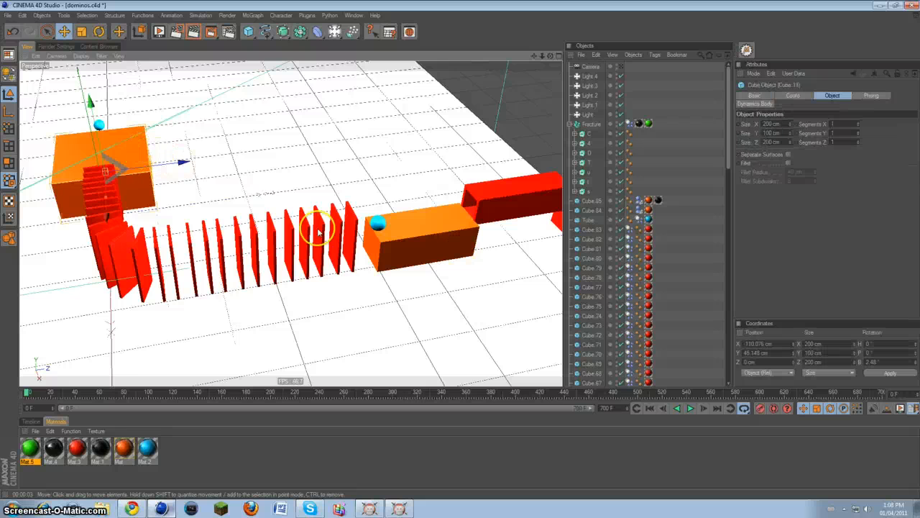
Examine the domino course from the orange starting box past the ramps and red dominoes to the tall orange block, selecting individual pieces along it
left_click(420, 246)
scroll(474, 223, "down", 5)
left_click(453, 210)
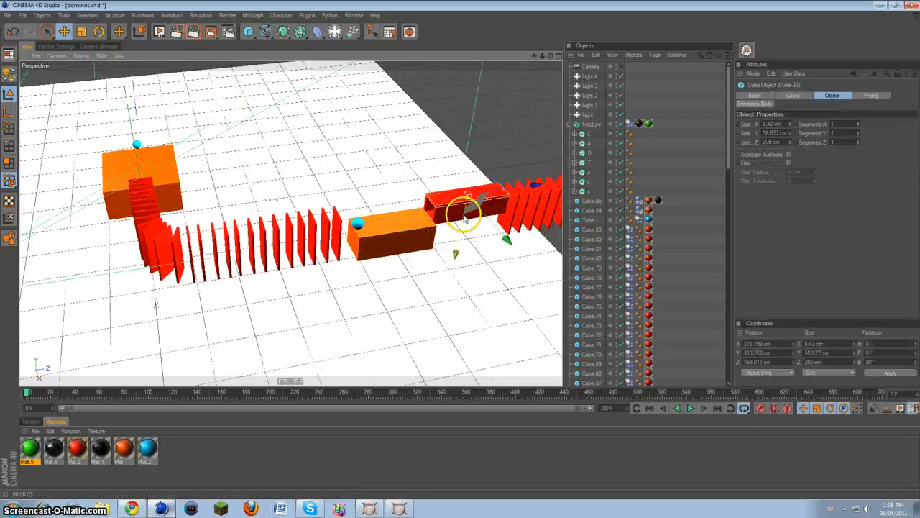
scroll(496, 227, "down", 6)
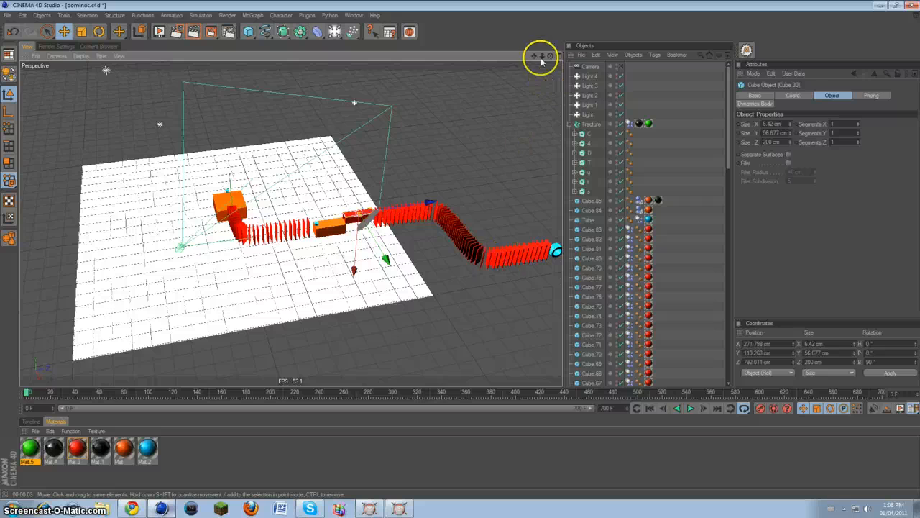
left_click_drag(535, 56, 375, 175)
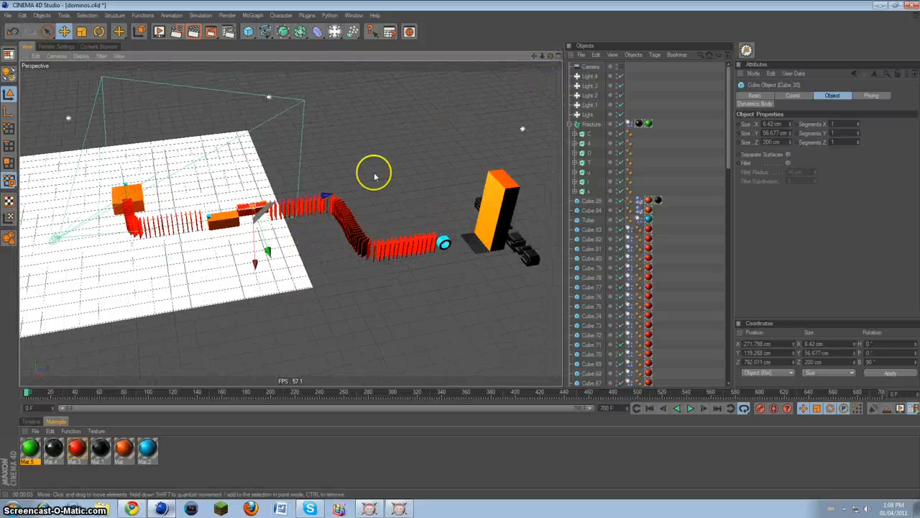
left_click(476, 241)
scroll(483, 248, "up", 3)
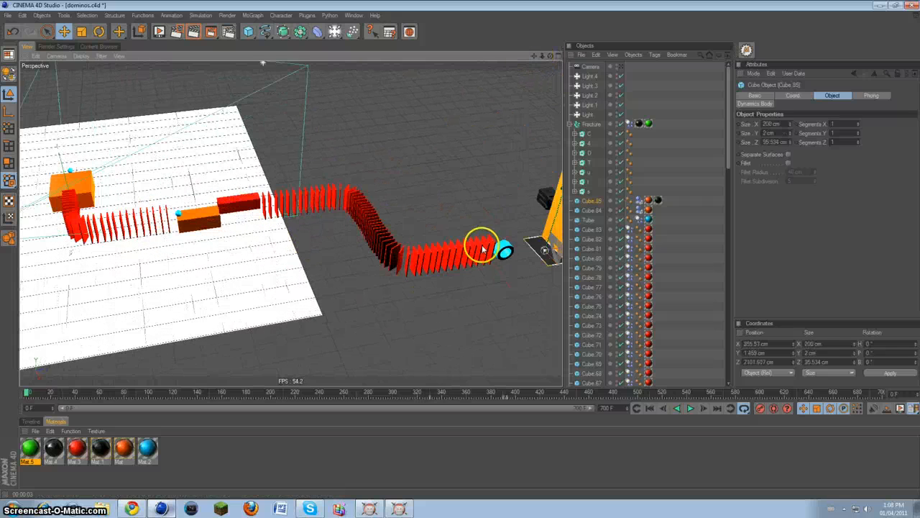
scroll(520, 246, "down", 2)
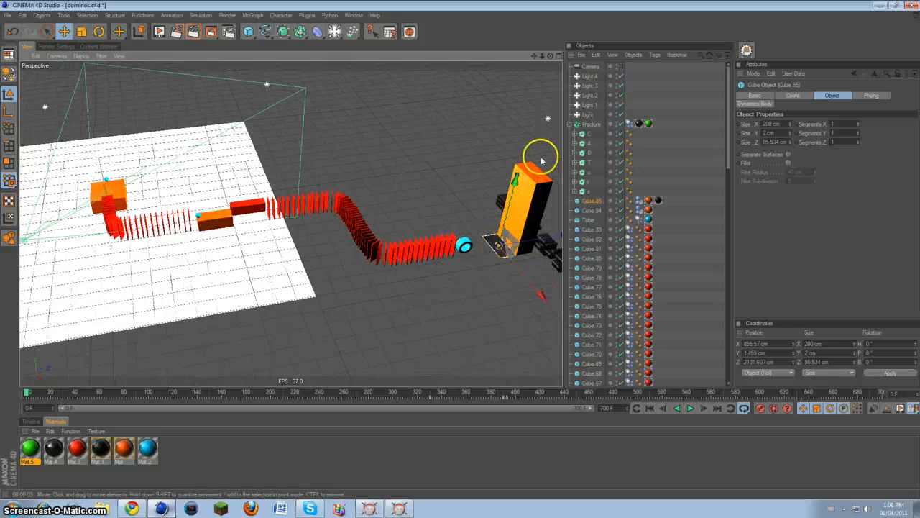
left_click(532, 204)
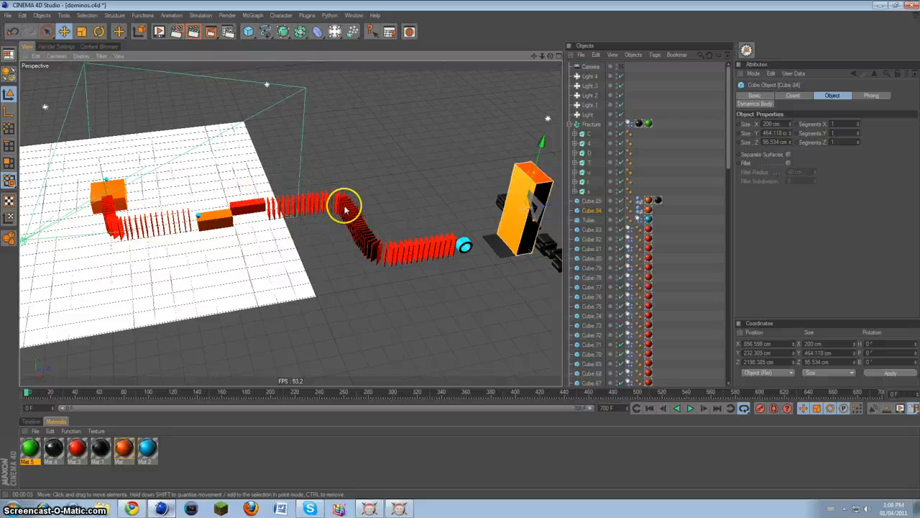
left_click_drag(345, 209, 432, 178, "alt")
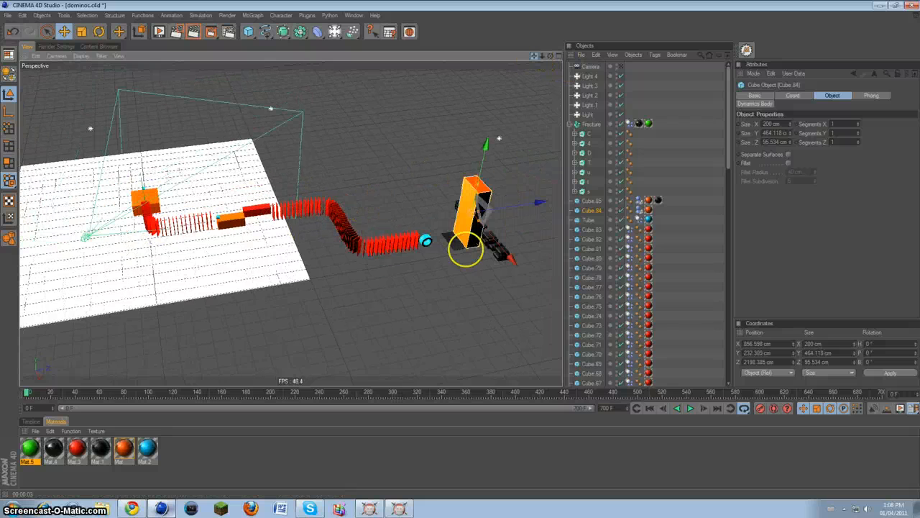
mouse_move(465, 251)
left_mouse_down("alt")
mouse_move(436, 247)
mouse_move(461, 248)
left_mouse_up("alt")
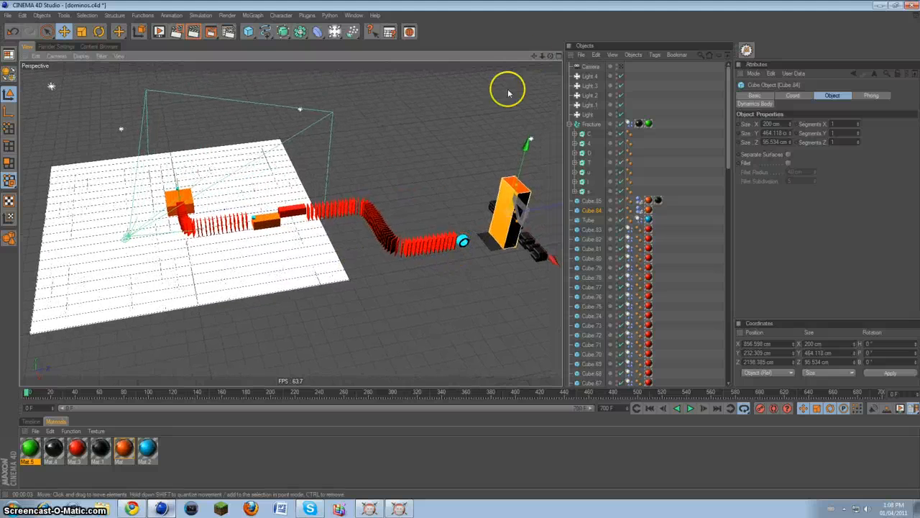
scroll(494, 115, "up", 4)
scroll(491, 120, "down", 1)
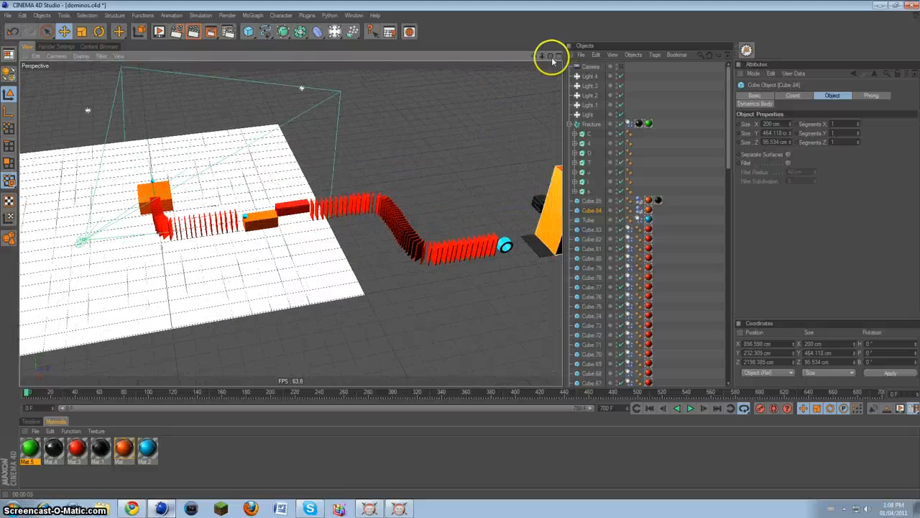
left_click_drag(456, 250, 435, 223, "alt")
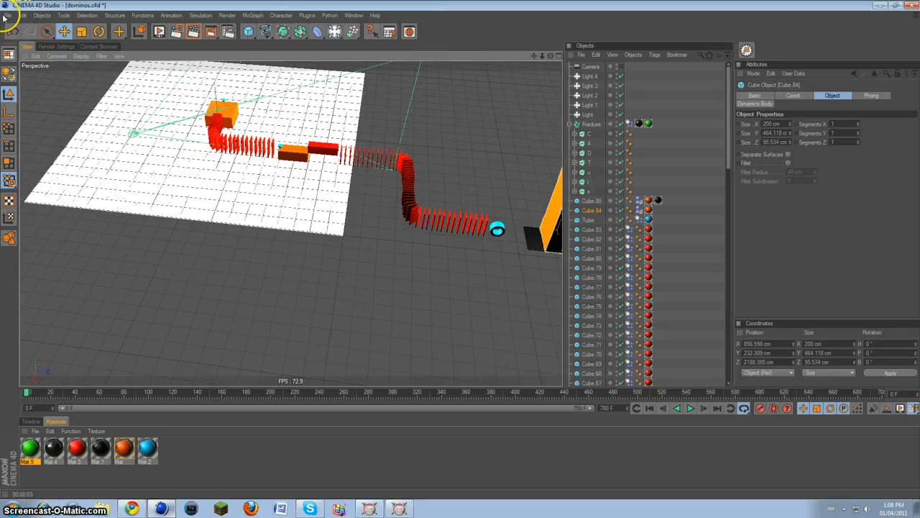
Switch from the dominos project to the open untitled document with the cloned cubes
left_click(353, 15)
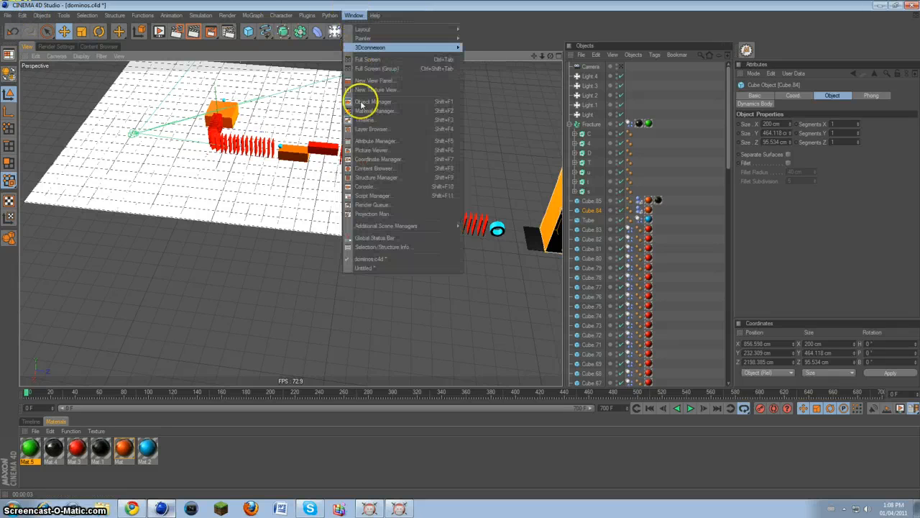
left_click(355, 265)
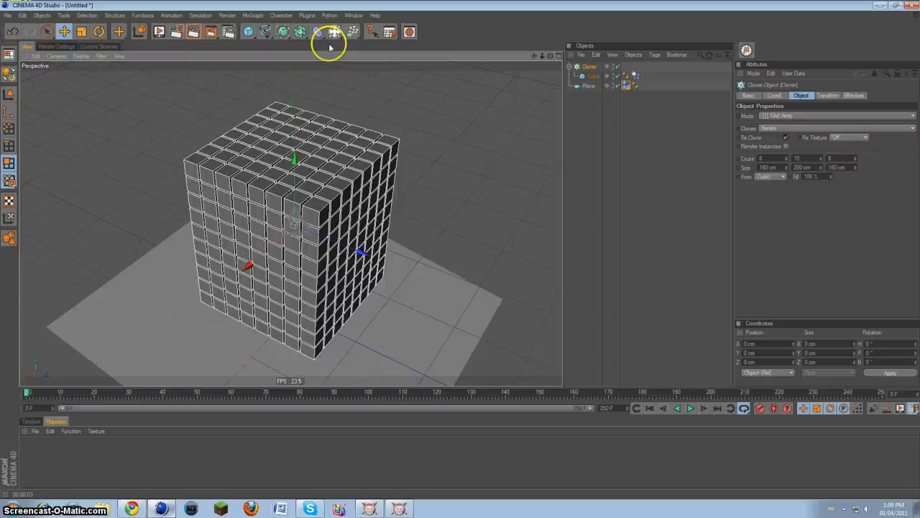
left_click(353, 15)
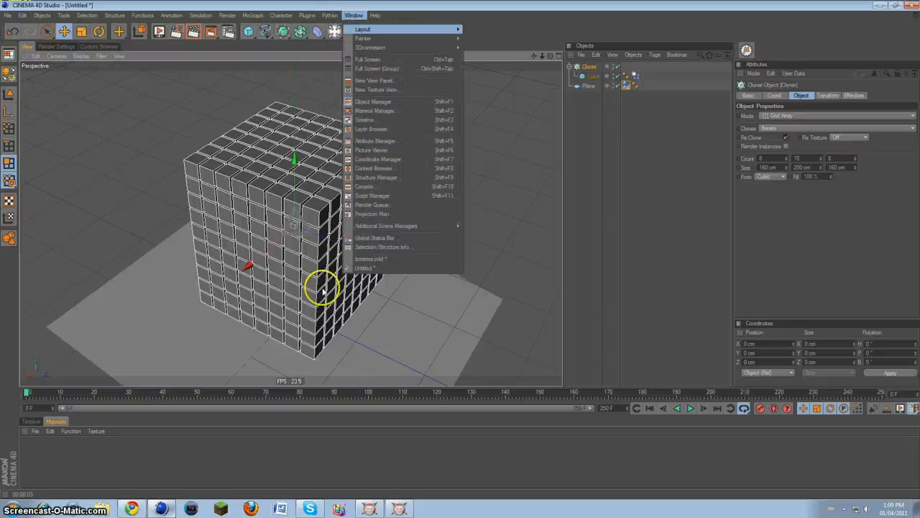
left_click(375, 271)
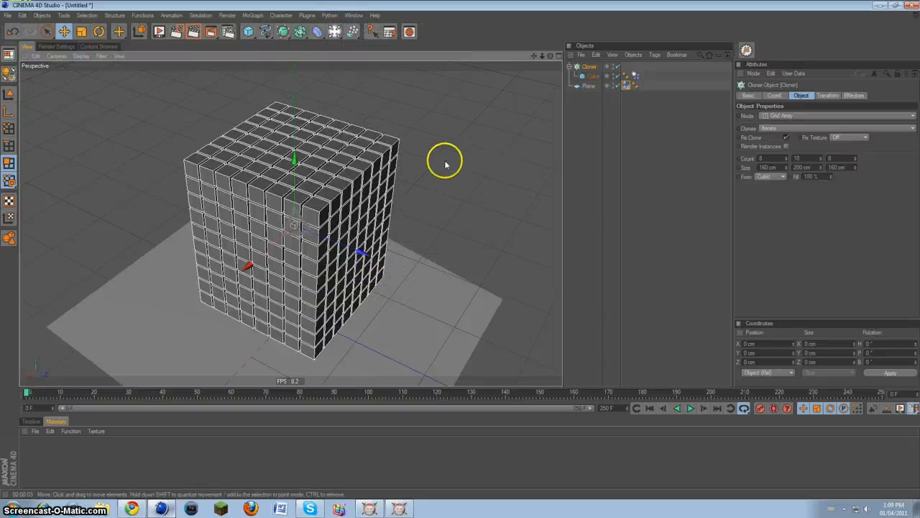
Undo the last three changes in the cloned cubes scene
scroll(428, 171, "down", 1)
scroll(421, 183, "up", 3)
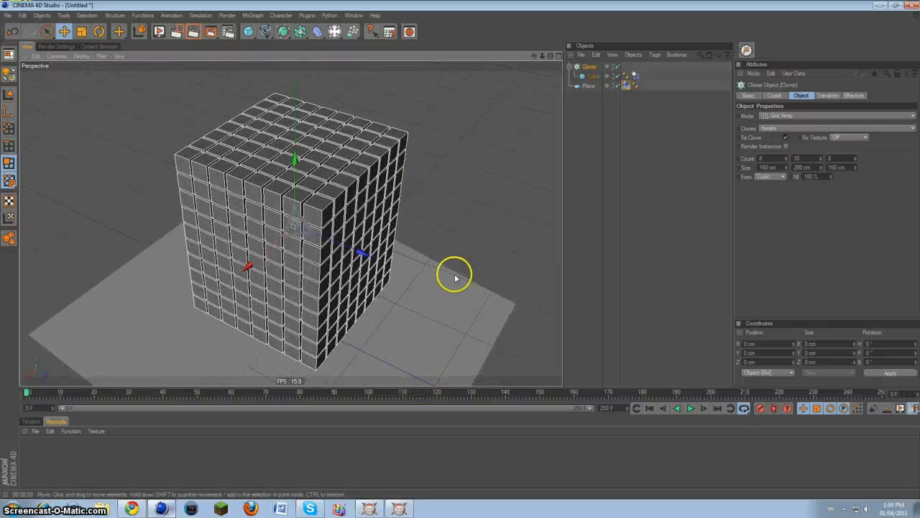
scroll(449, 270, "down", 1)
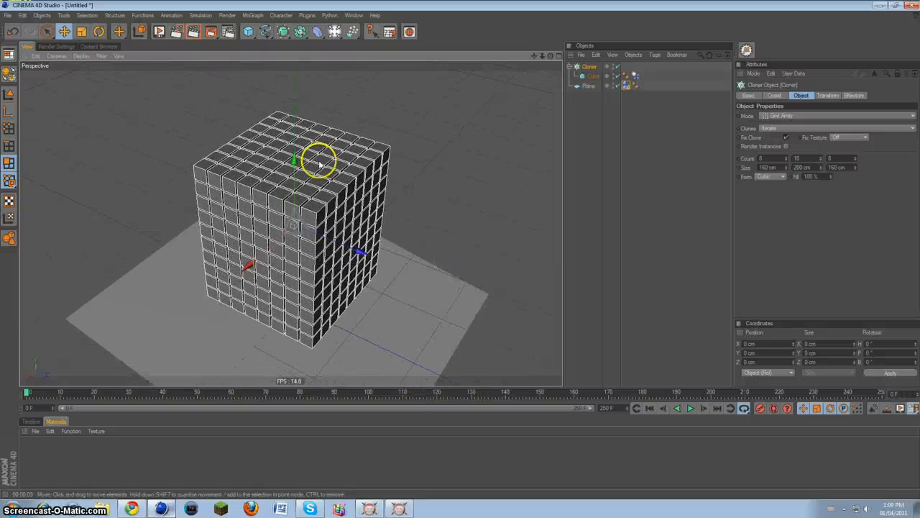
left_click(10, 33)
left_click(11, 33)
left_click(11, 33)
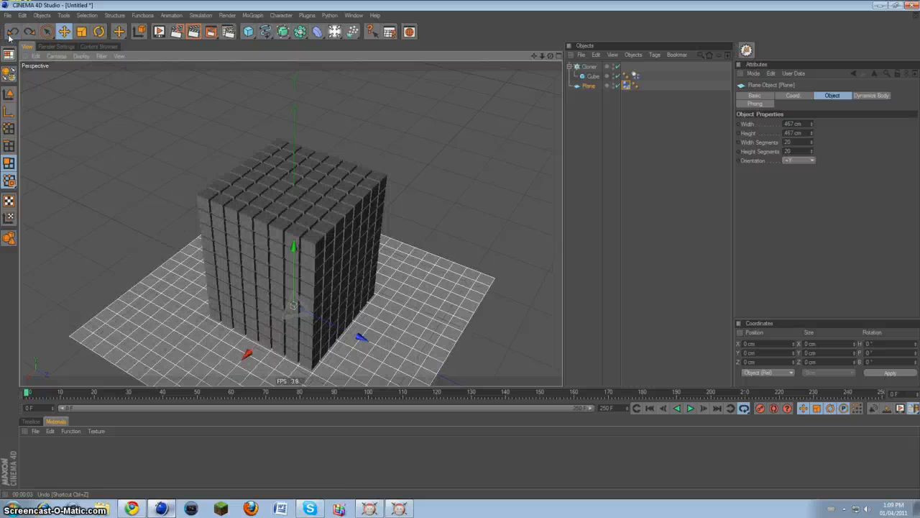
Play the cube simulation briefly from a low side viewpoint and return to the first frame
left_click_drag(548, 56, 569, 187)
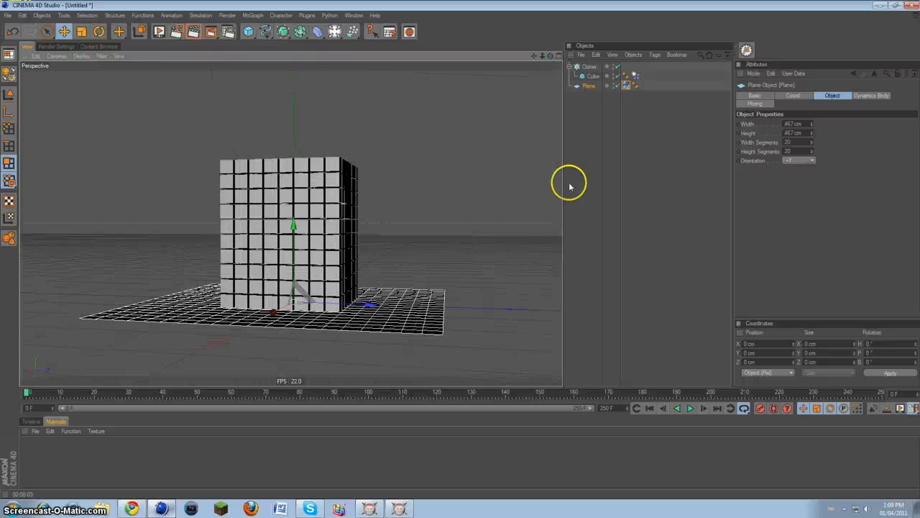
left_click(689, 410)
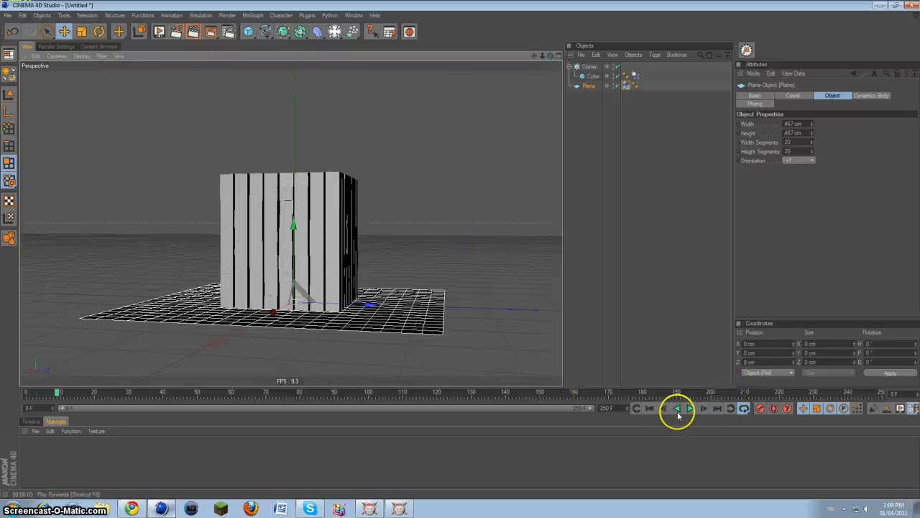
left_click(650, 409)
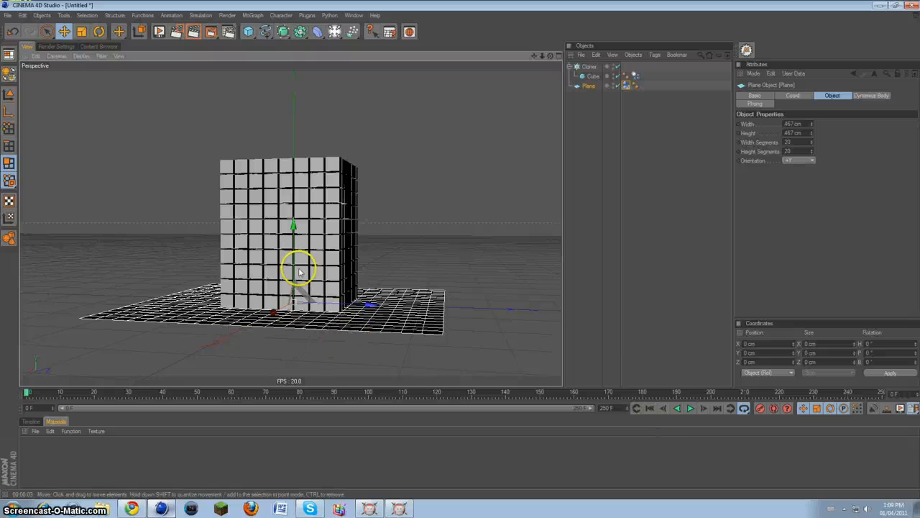
Raise the plane slightly into the lowest row of cubes, play the simulation, and rewind it
left_click_drag(296, 250, 296, 241)
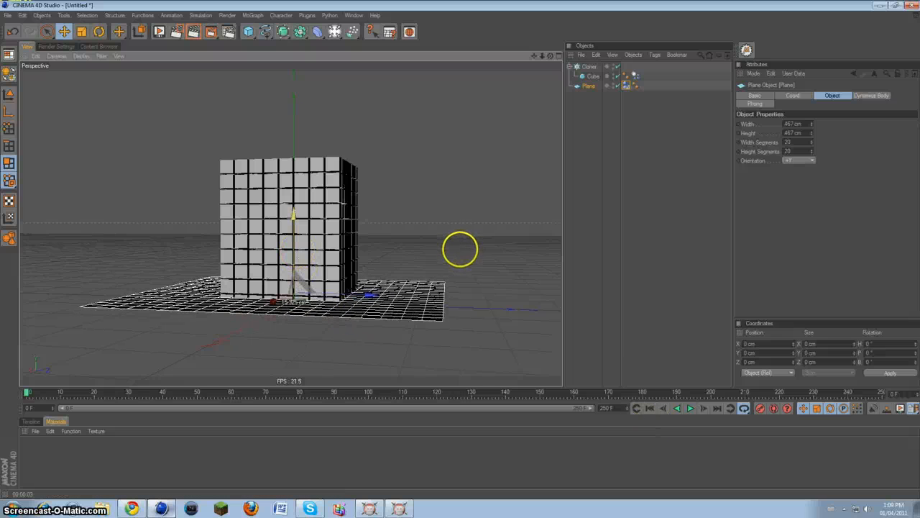
left_click_drag(554, 57, 460, 249)
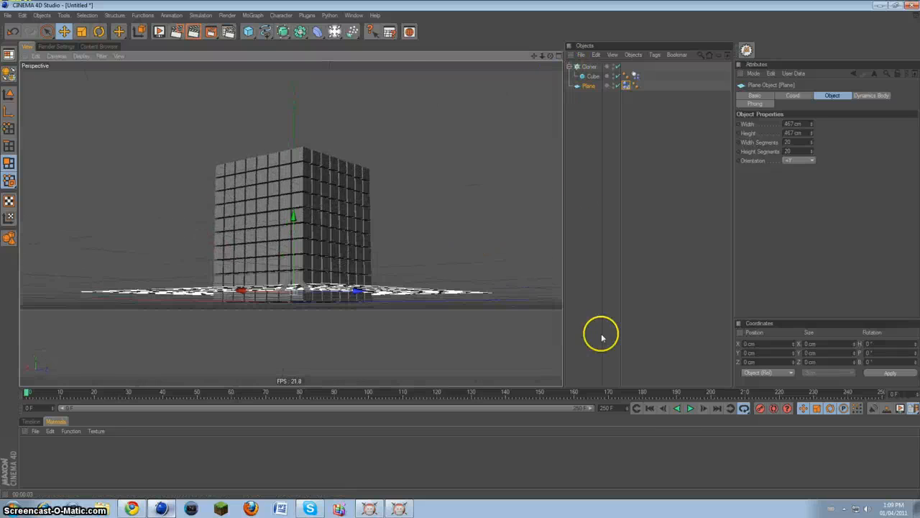
left_click(689, 409)
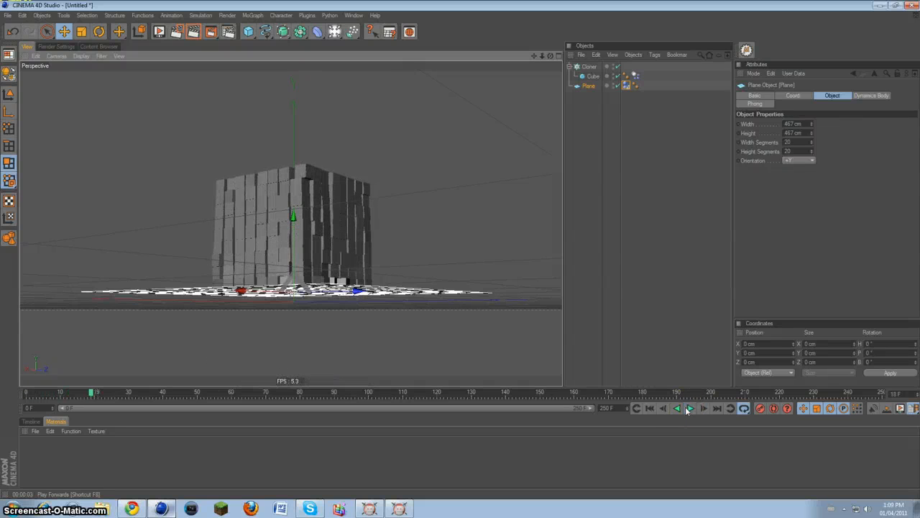
left_click(655, 411)
Lower the plane back beneath the cloned cubes and view the stack from above
left_click_drag(549, 55, 450, 236)
left_click_drag(291, 214, 460, 248)
scroll(292, 213, "up", 3)
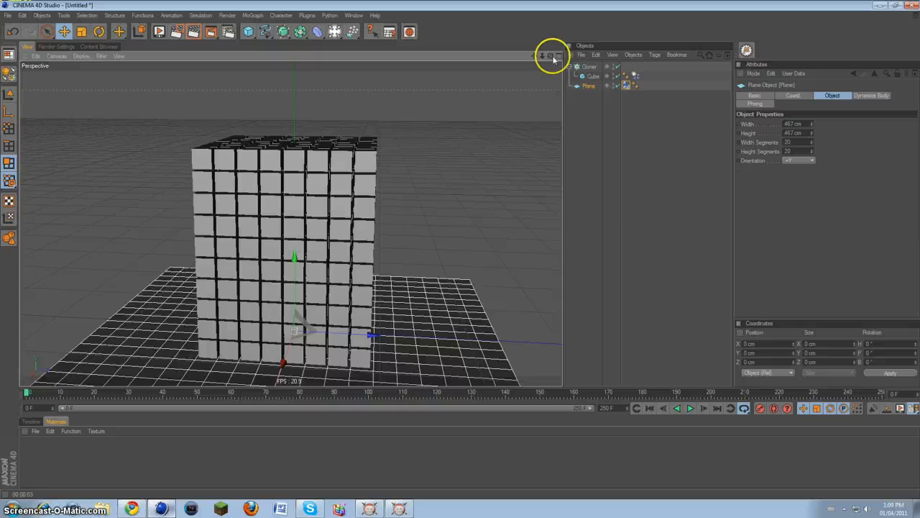
left_click_drag(552, 58, 335, 89)
scroll(309, 107, "down", 5)
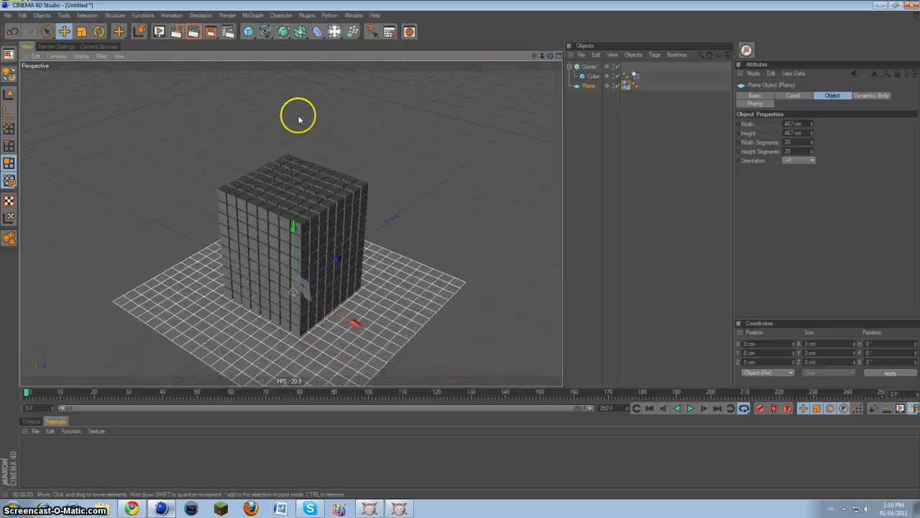
Add a sphere to the scene and position it above the cloned cubes, over one side of the stack
left_click_drag(257, 31, 318, 37)
left_click_drag(293, 217, 293, 62)
left_click_drag(345, 154, 454, 237)
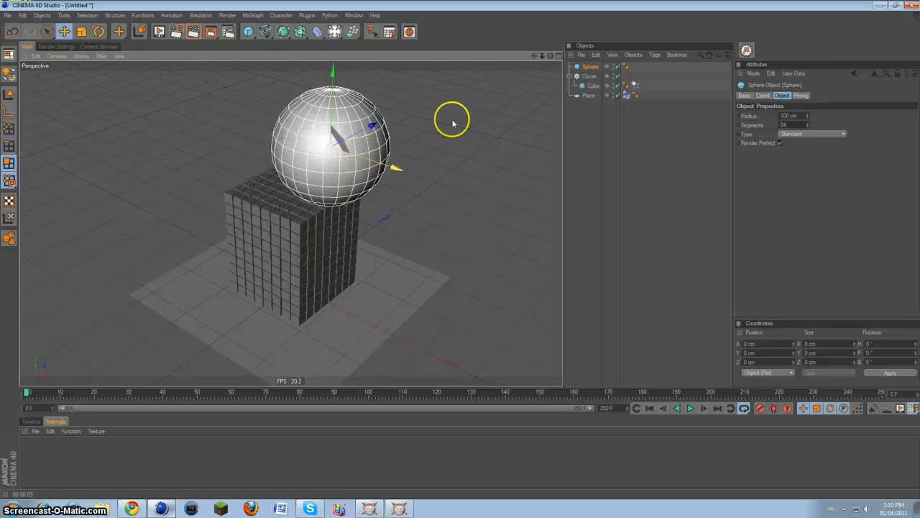
Set the sphere's radius to 50 cm and raise it higher above the cubes
left_click(797, 116)
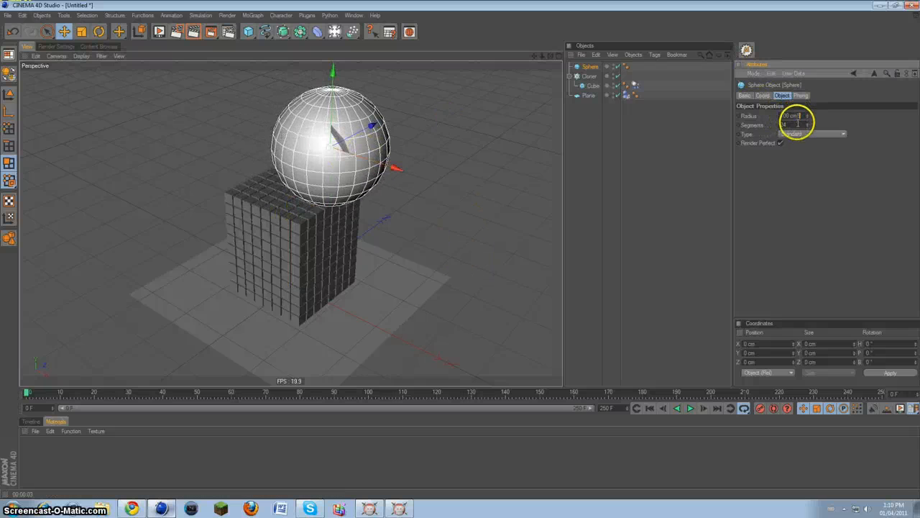
type("50")
key("Return")
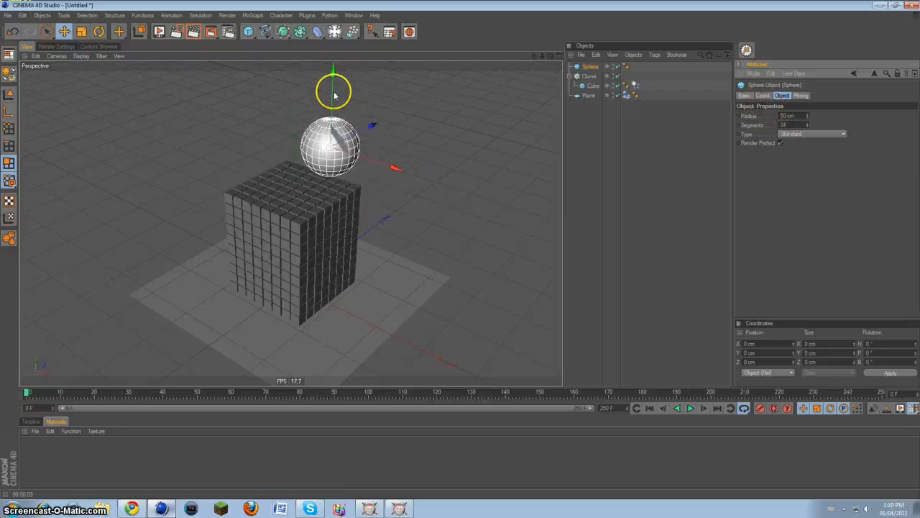
left_click_drag(333, 87, 462, 247)
Give the sphere a dynamics body tag, play the simulation of it dropping onto the cubes, and rewind to the first frame
left_click(204, 16)
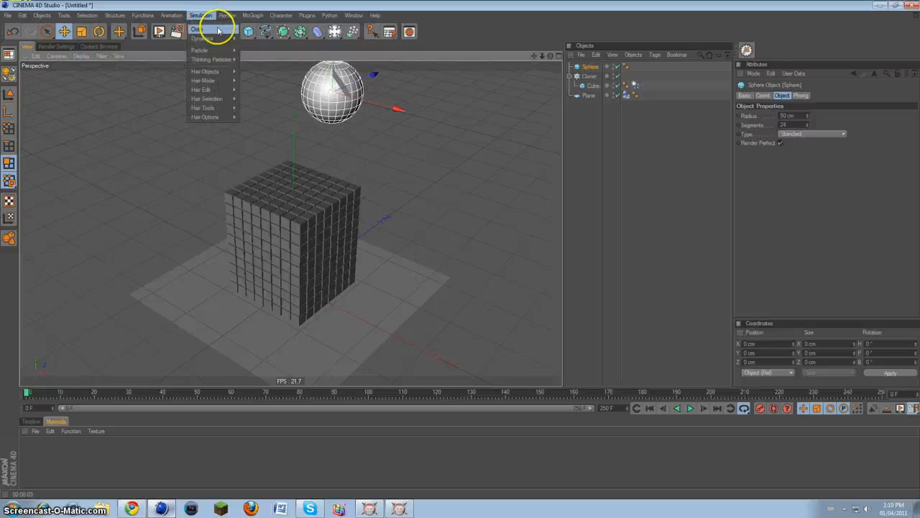
mouse_move(228, 38)
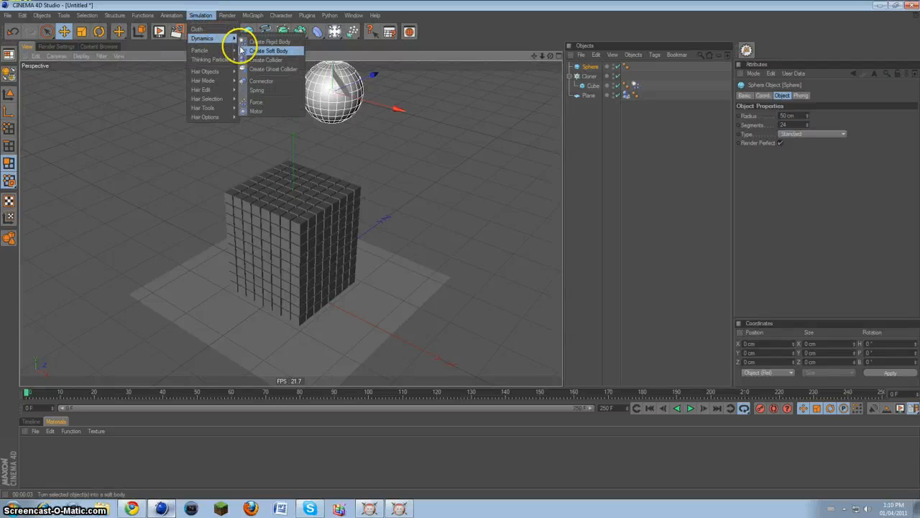
left_click(242, 50)
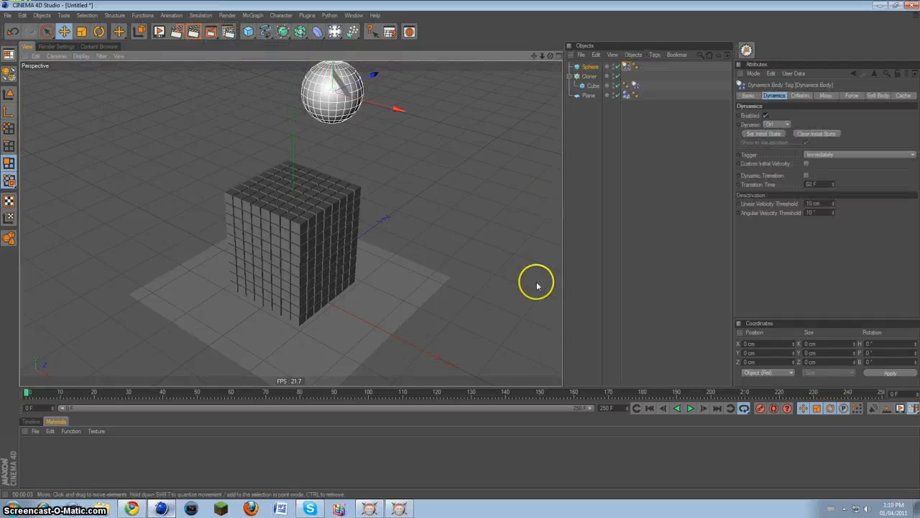
left_click(691, 407)
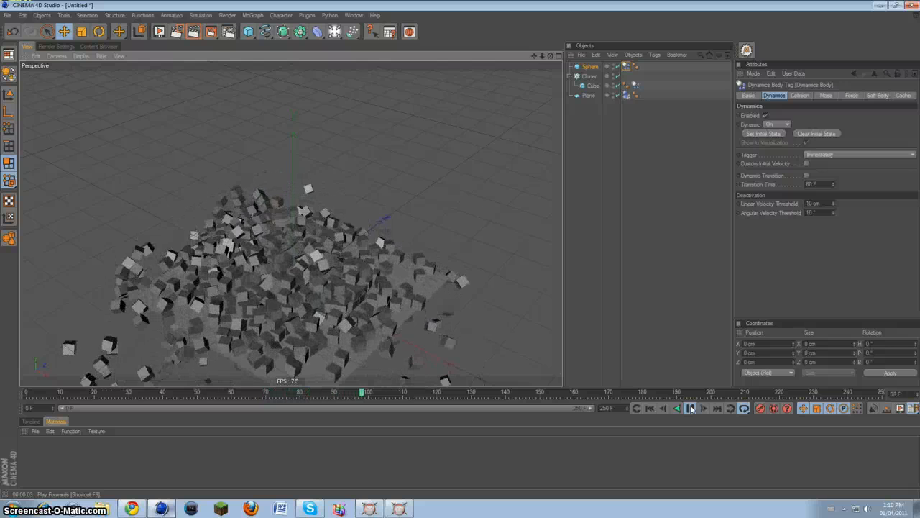
left_click(649, 411)
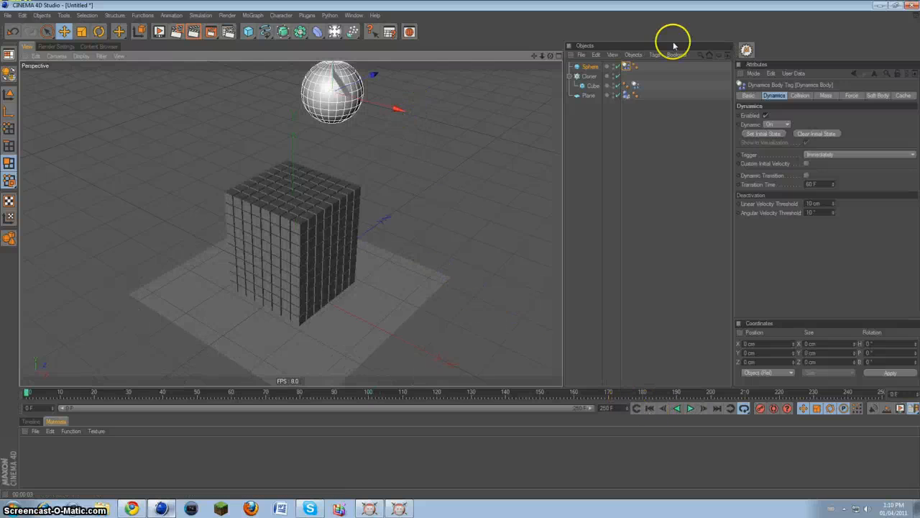
Set the sphere's radius to 25 cm
left_click(587, 66)
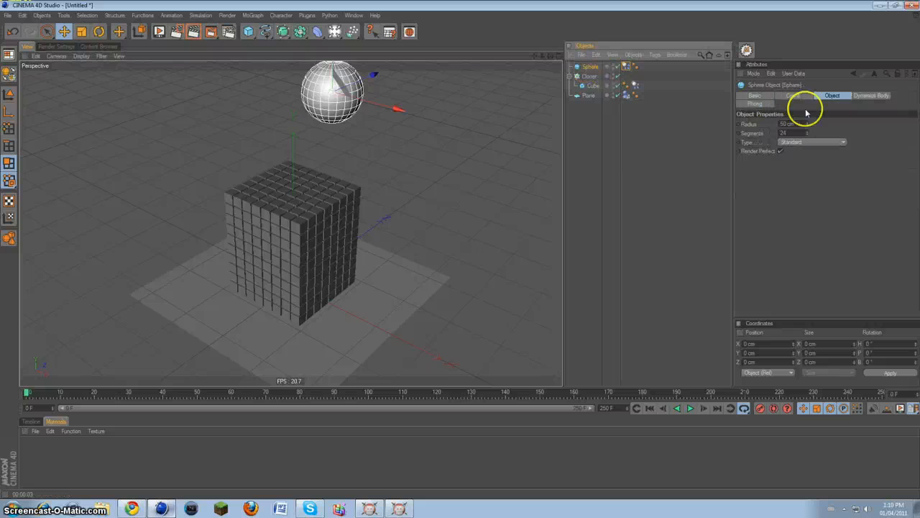
left_click(800, 124)
type("25")
key("Return")
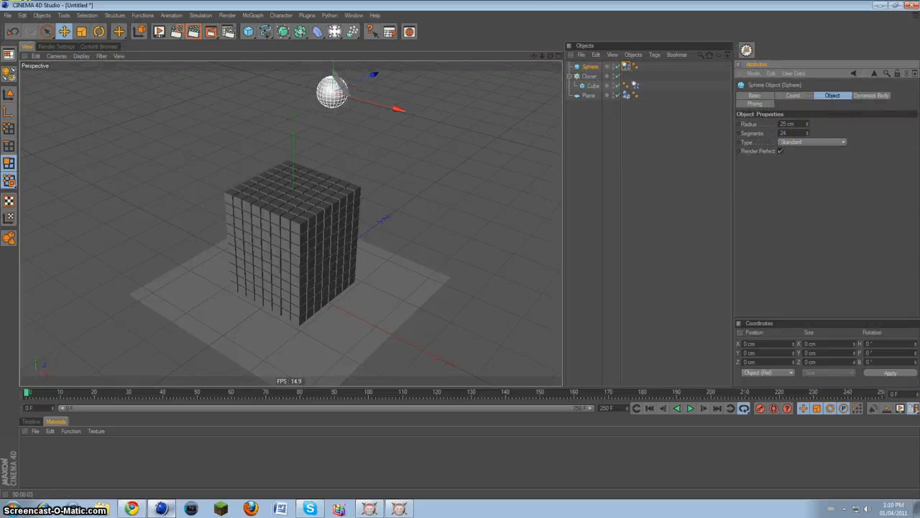
Centre the sphere over the cube stack and give its dynamics body tag a custom mass of 10
left_click_drag(391, 107, 360, 99)
left_click(625, 67)
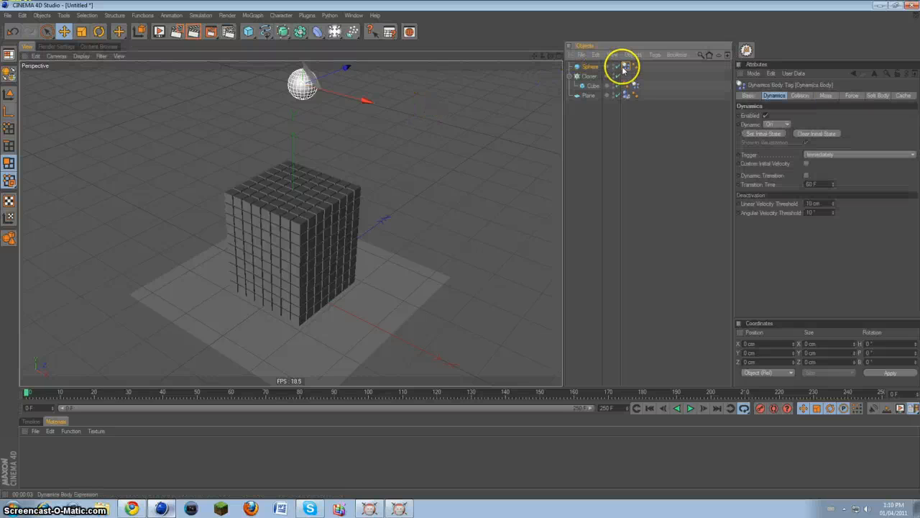
left_click(827, 97)
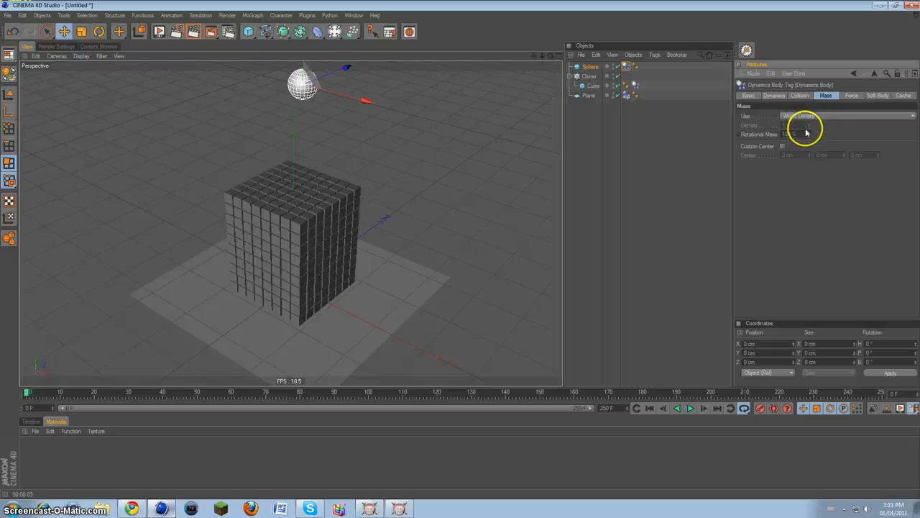
left_click(798, 116)
left_click(808, 124)
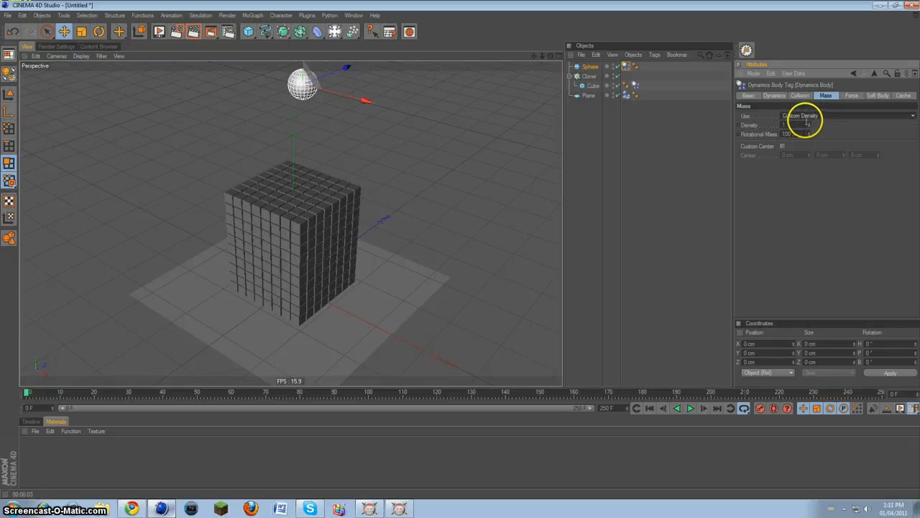
left_click(804, 116)
left_click(813, 126)
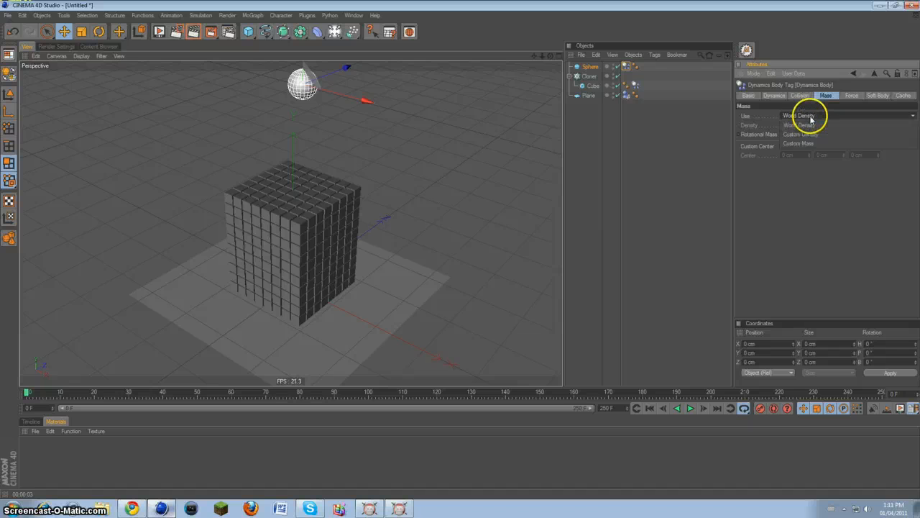
left_click(807, 143)
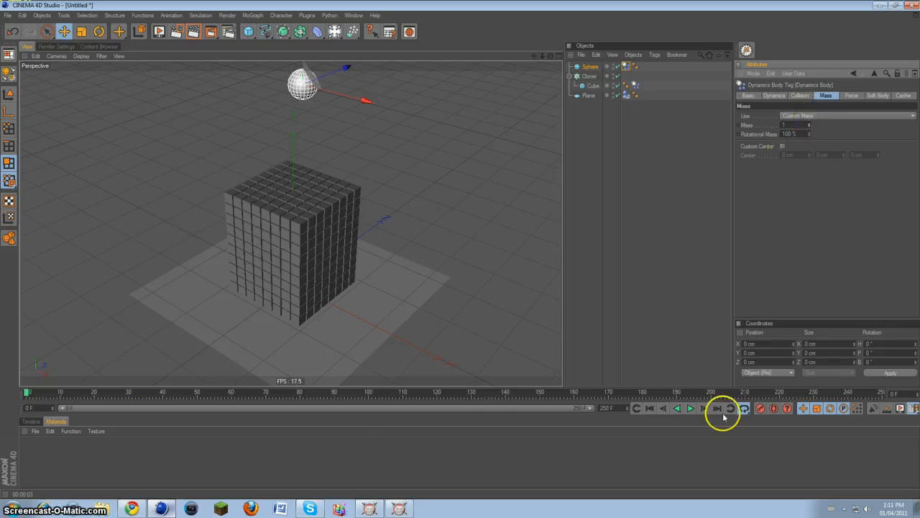
Play the simulation of the sphere hitting the cubes, stop it, and set the sphere's mass to use World Density
left_click(690, 407)
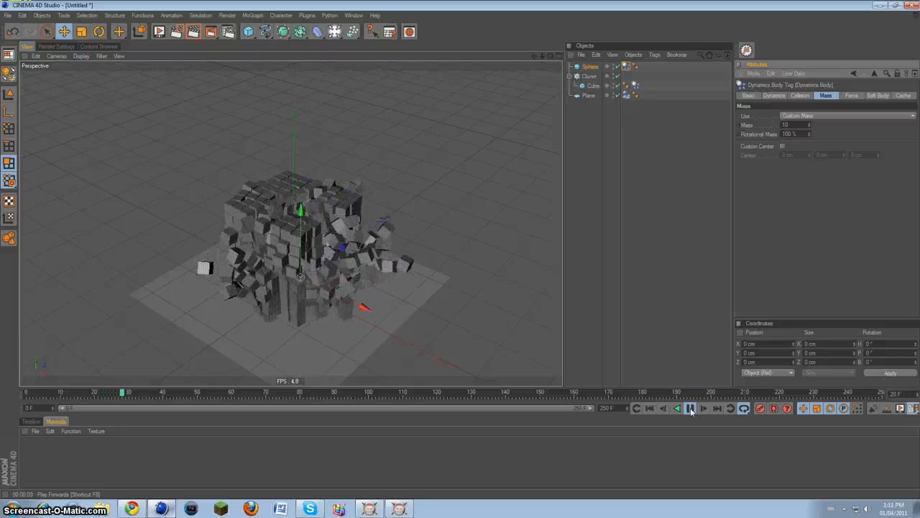
left_click(690, 408)
left_click(819, 124)
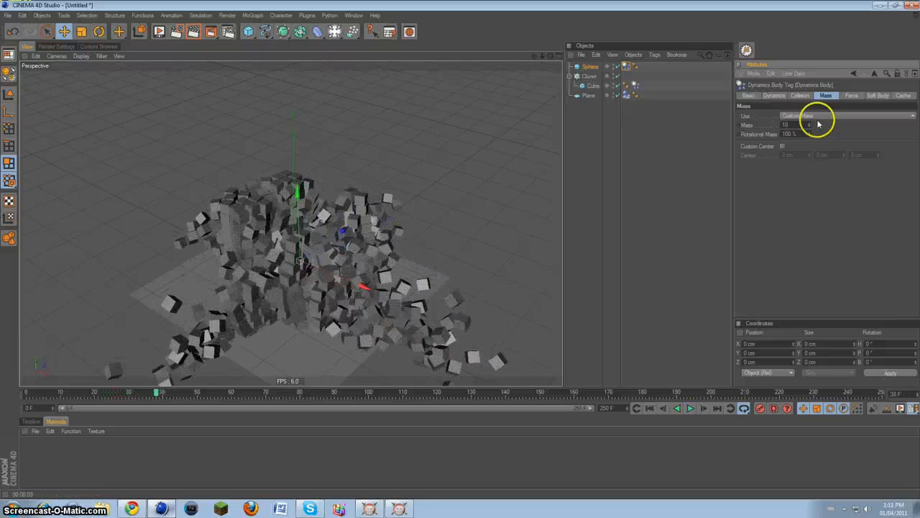
left_click(820, 116)
left_click(799, 126)
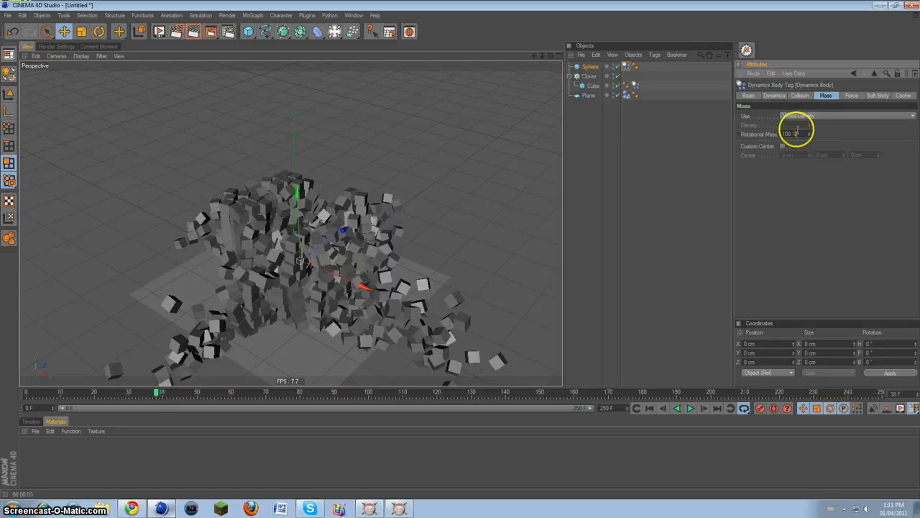
Review the Force and Collision settings of the sphere's dynamics body tag and rewind the animation to the first frame
left_click(847, 97)
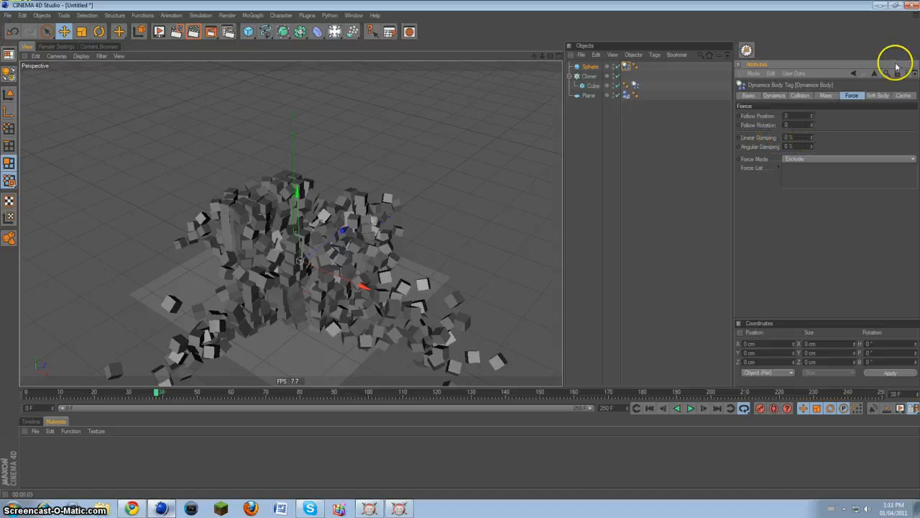
left_click(811, 97)
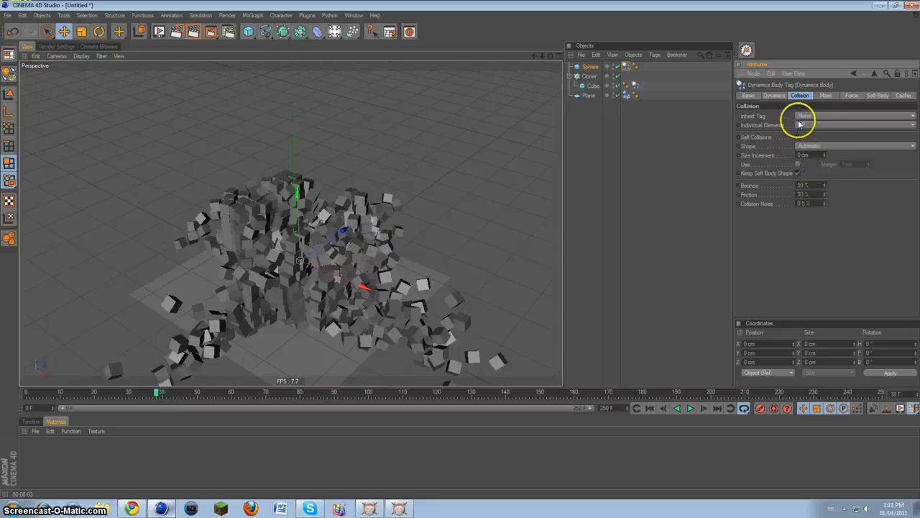
left_click(649, 412)
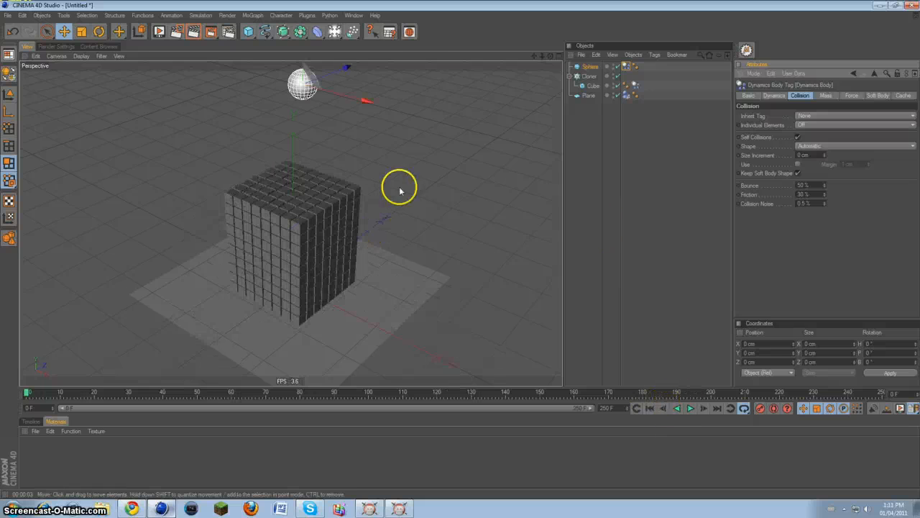
Move the sphere above the front corner of the cube stack, simulate the drop, and return to the first frame
left_click_drag(365, 100, 384, 105)
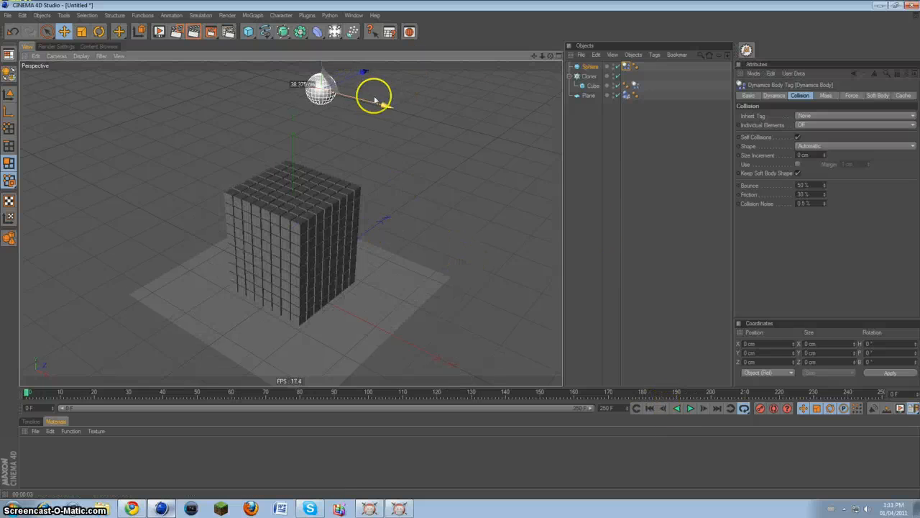
left_click(563, 56)
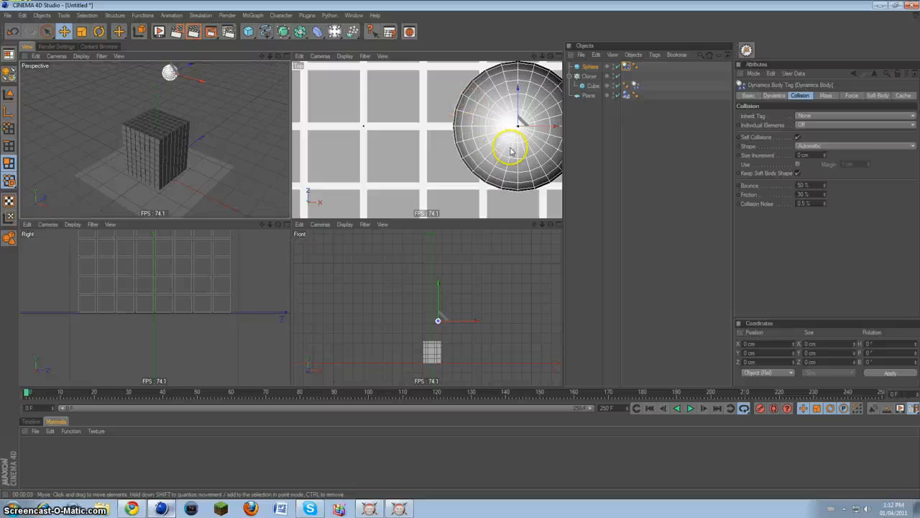
scroll(502, 147, "down", 3)
left_click_drag(458, 138, 461, 223)
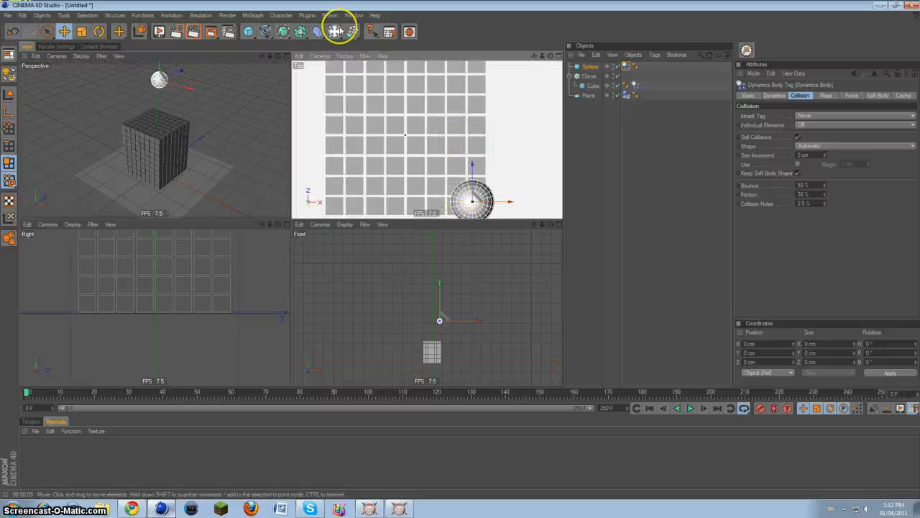
left_click(284, 55)
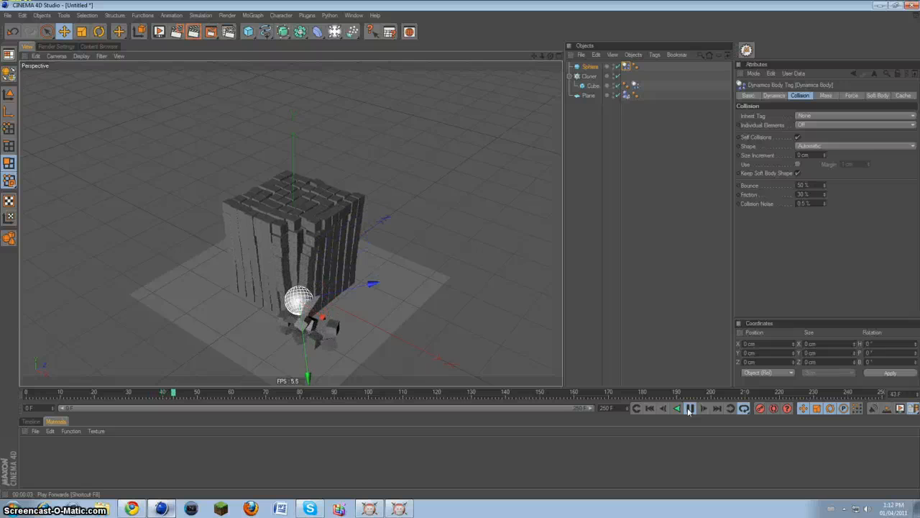
left_click(676, 407)
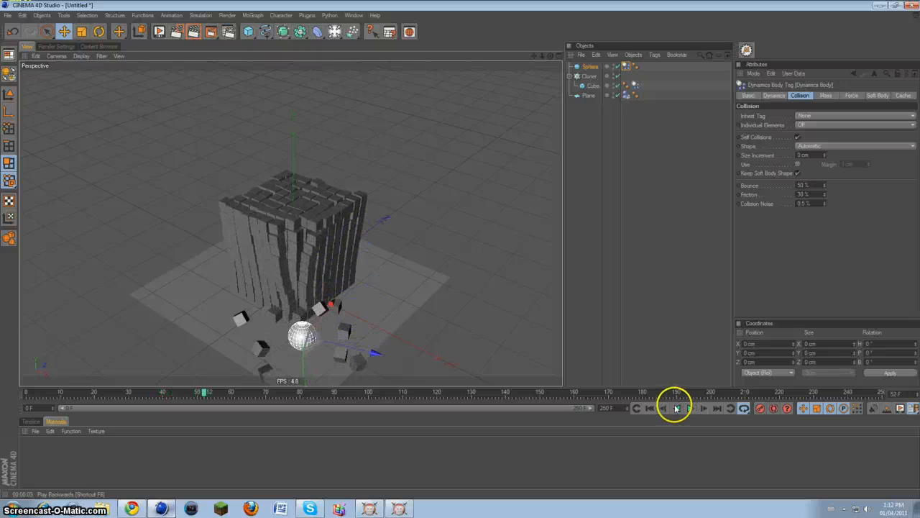
left_click(657, 411)
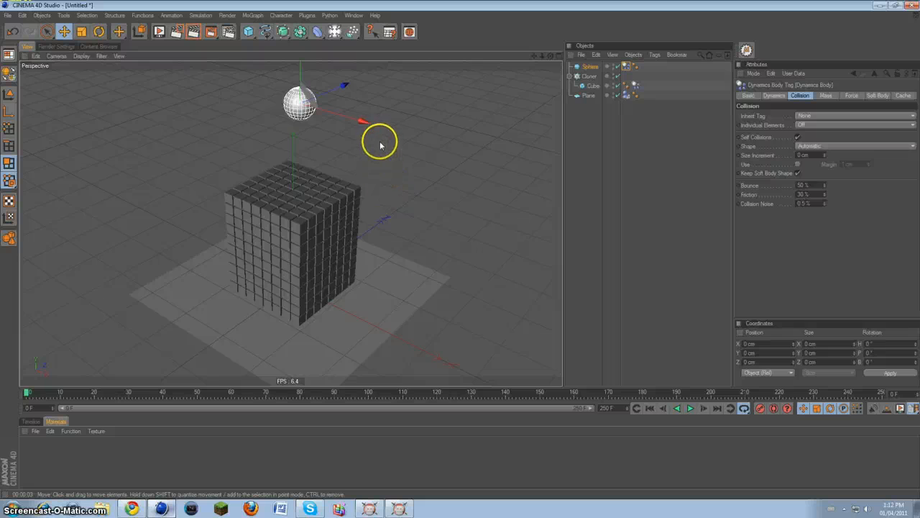
Shift the sphere slightly inward from the stack's corner, simulate the drop again, and return to the first frame
left_click_drag(371, 123, 366, 122)
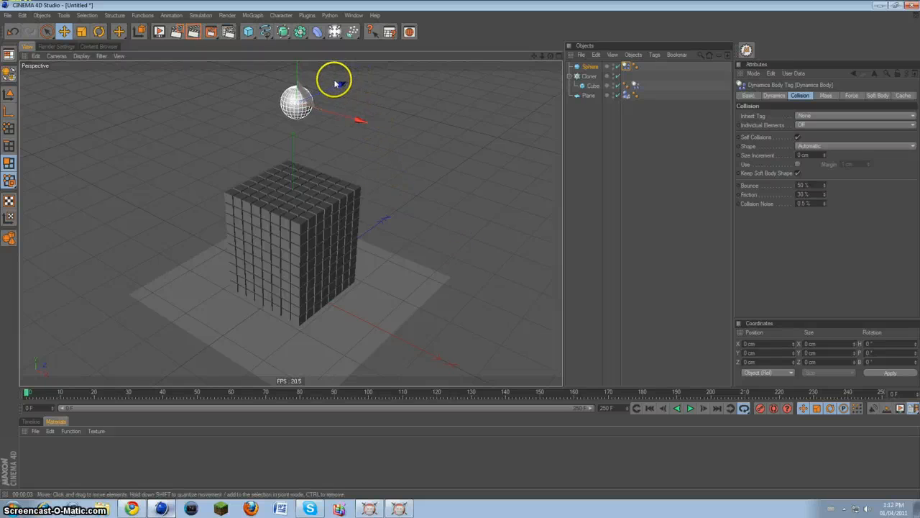
left_click_drag(336, 86, 461, 248)
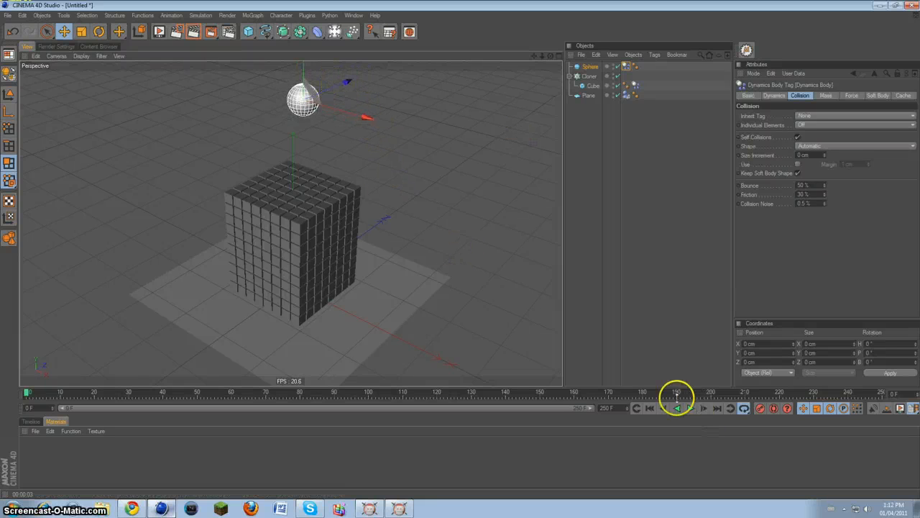
left_click(688, 408)
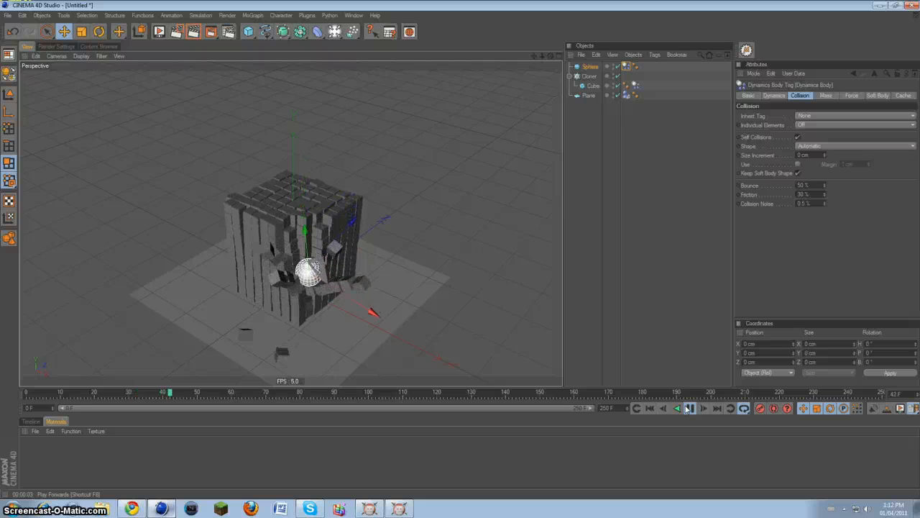
left_click(688, 408)
left_click(641, 413)
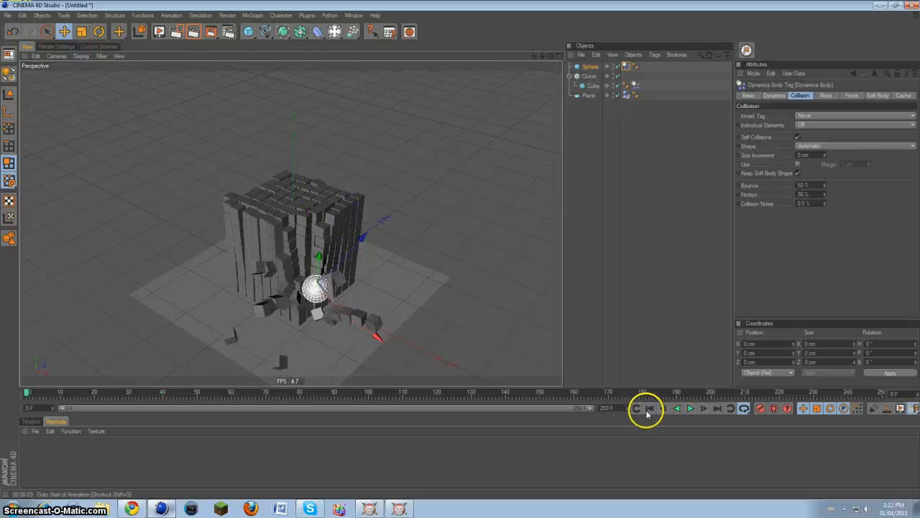
Move the sphere beside the cube stack, to about X 260, Y 157, Z -17 cm
left_click_drag(351, 107, 474, 252)
left_click_drag(417, 69, 461, 249)
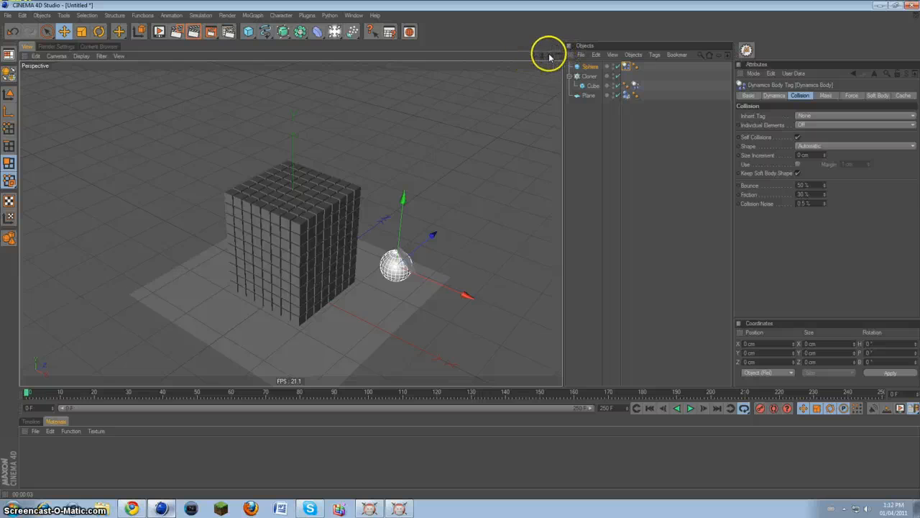
left_click_drag(550, 57, 458, 247)
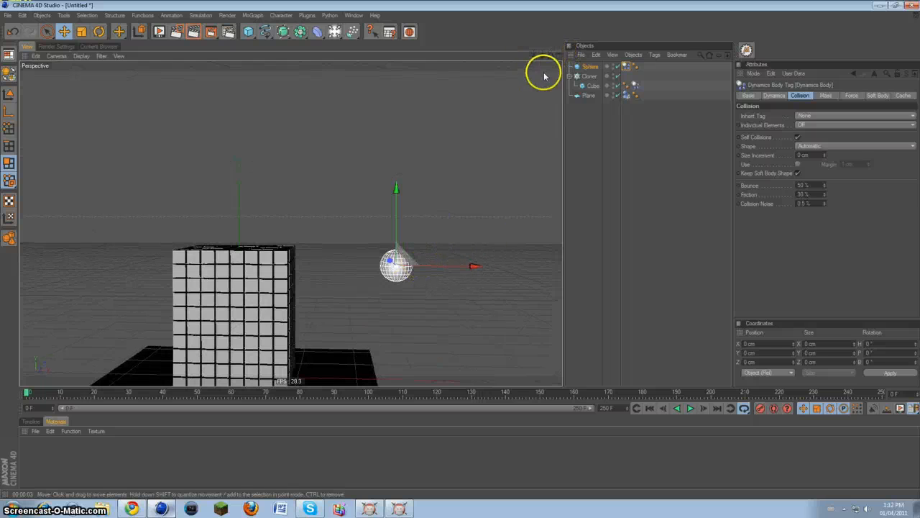
left_click(560, 57)
scroll(456, 151, "down", 4)
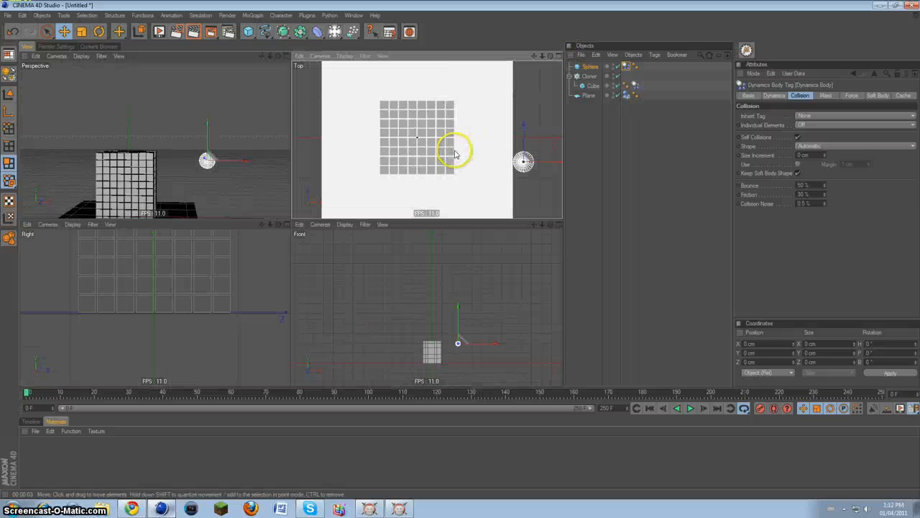
left_click_drag(525, 149, 458, 210)
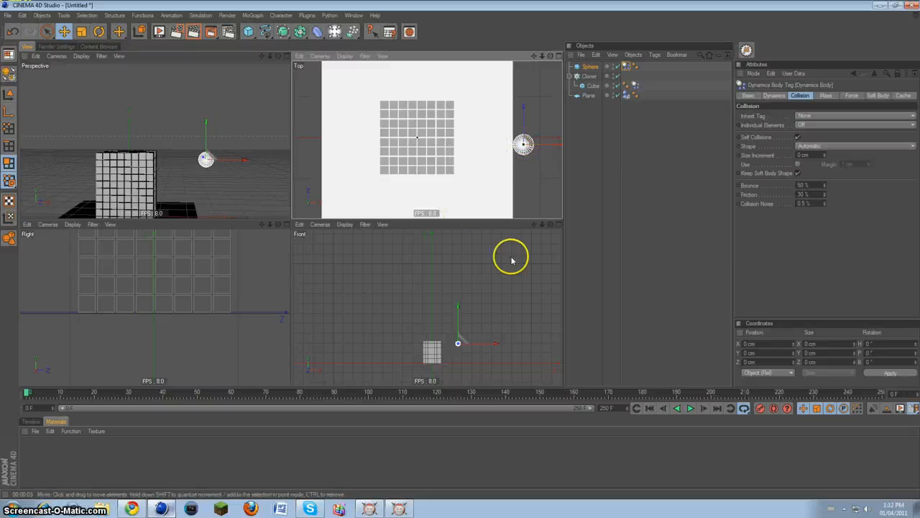
left_click_drag(456, 312, 460, 250)
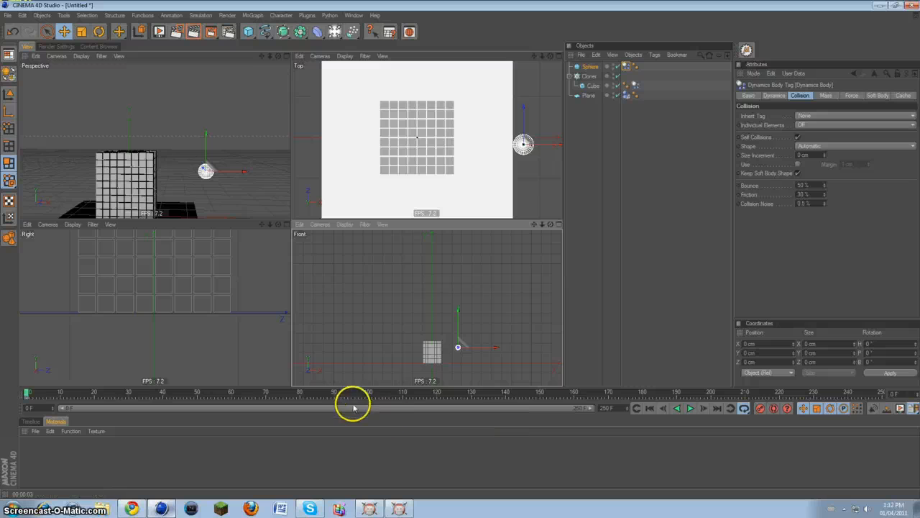
Go to frame 90, switch to Model mode, and try to move the sphere along its X axis
left_click(336, 391)
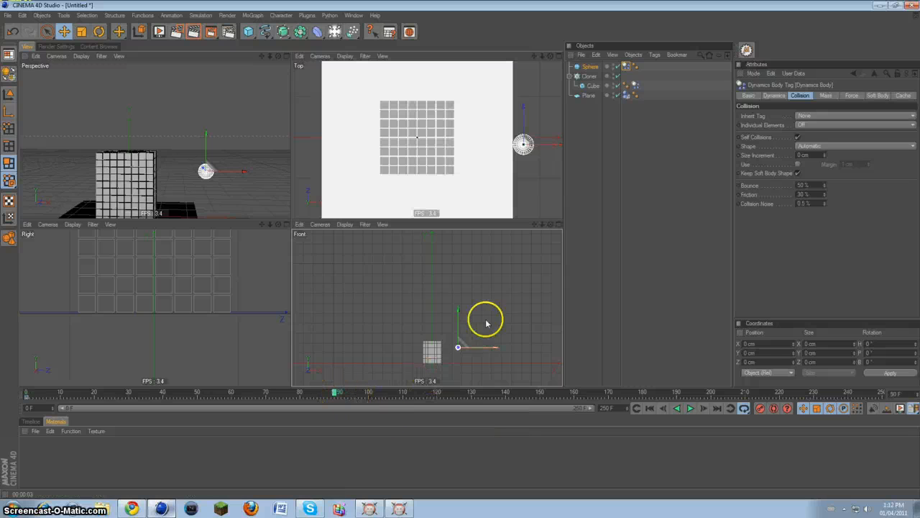
left_click_drag(490, 349, 459, 249)
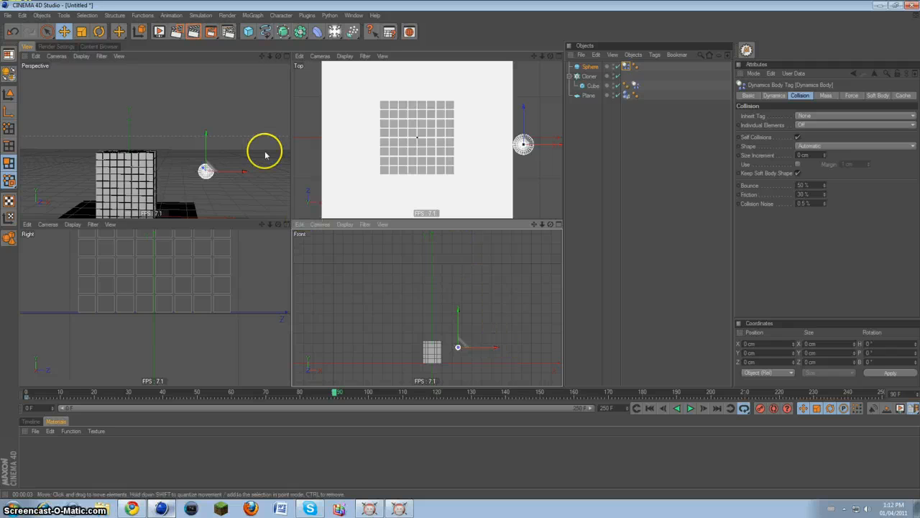
left_click_drag(245, 171, 236, 242)
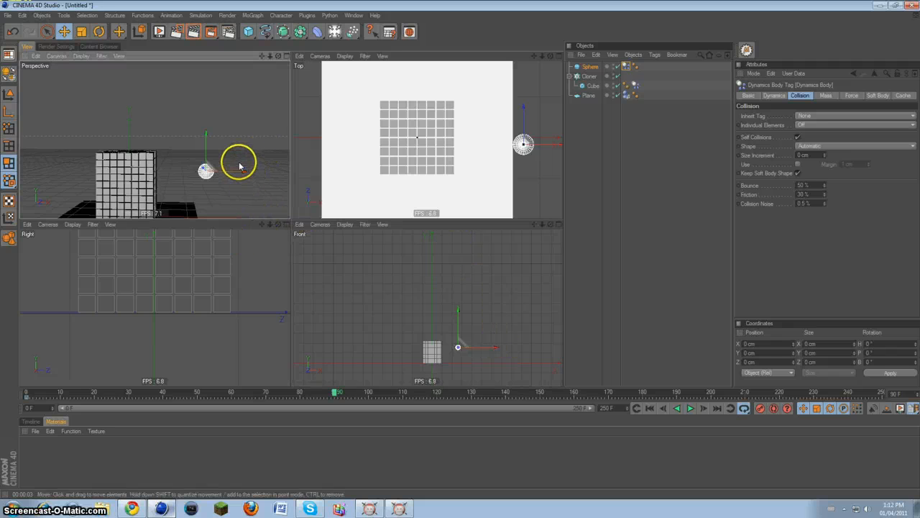
left_click(9, 93)
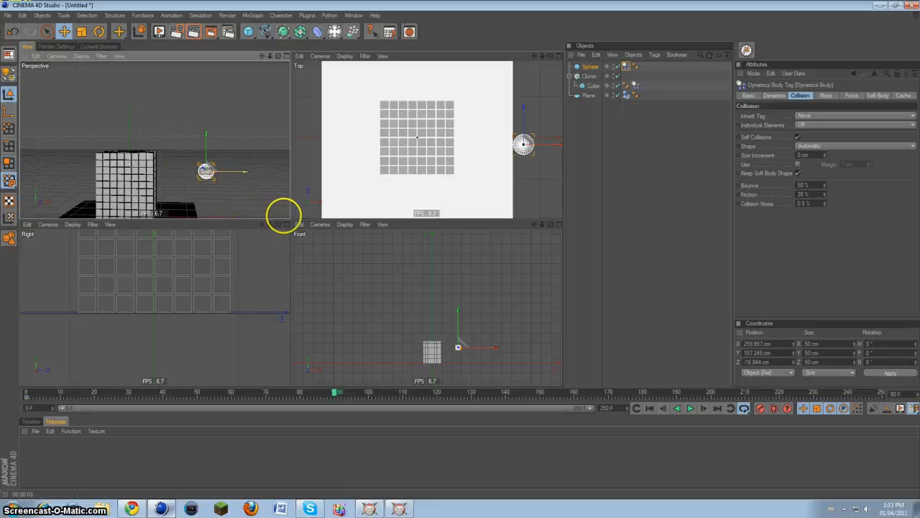
left_click(584, 68)
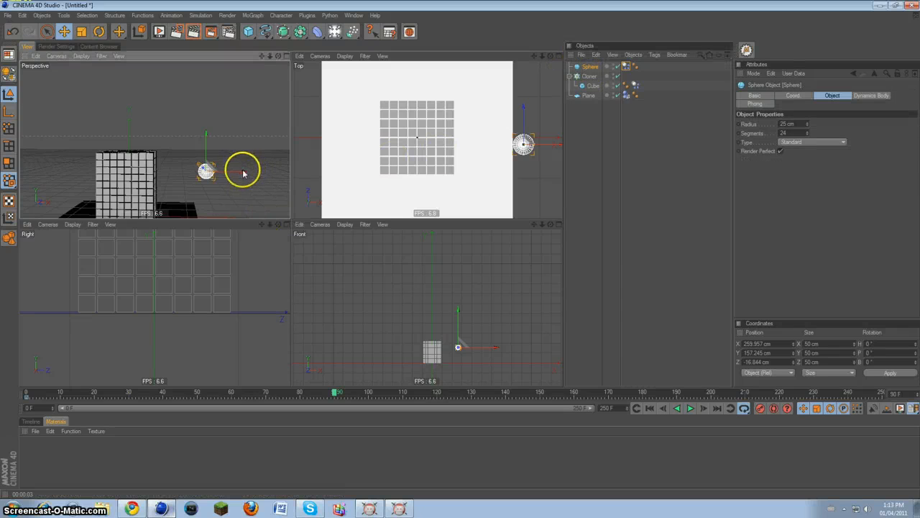
left_click(547, 146)
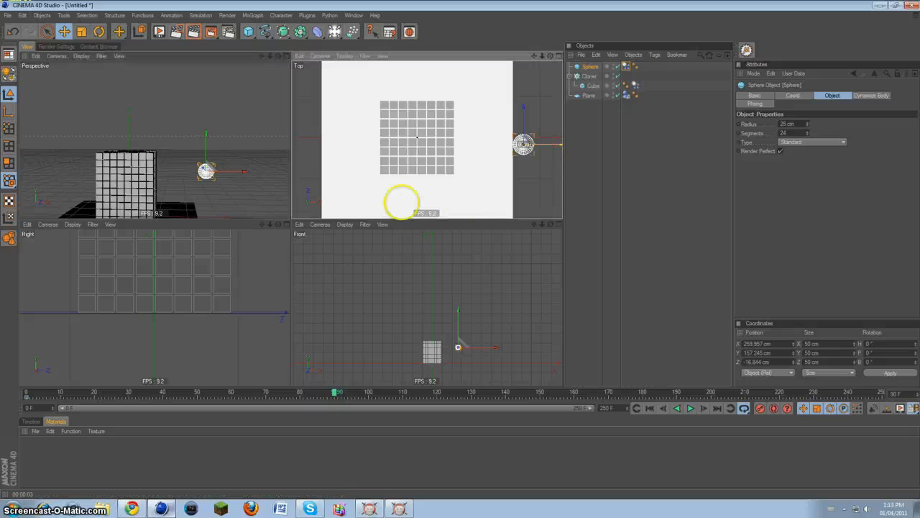
left_click(287, 56)
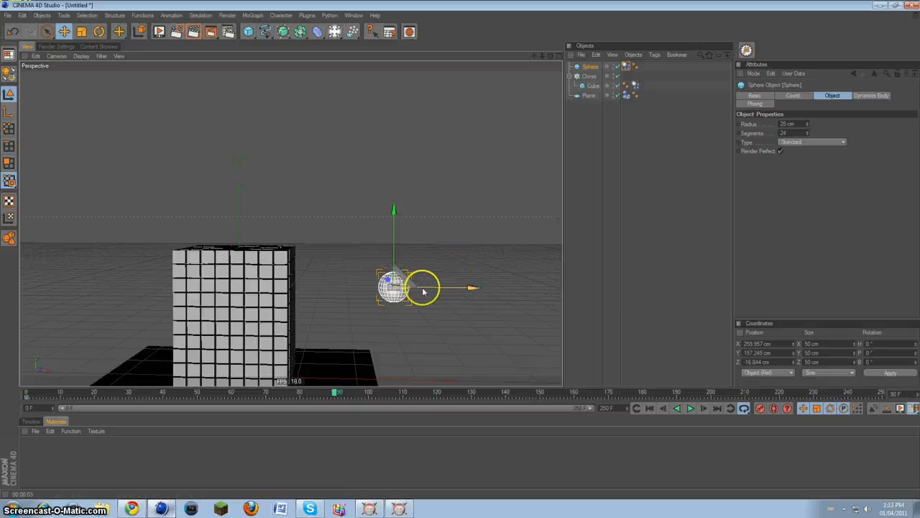
Delete the sphere's keyframe at frame 0
left_click(28, 397)
key("Delete")
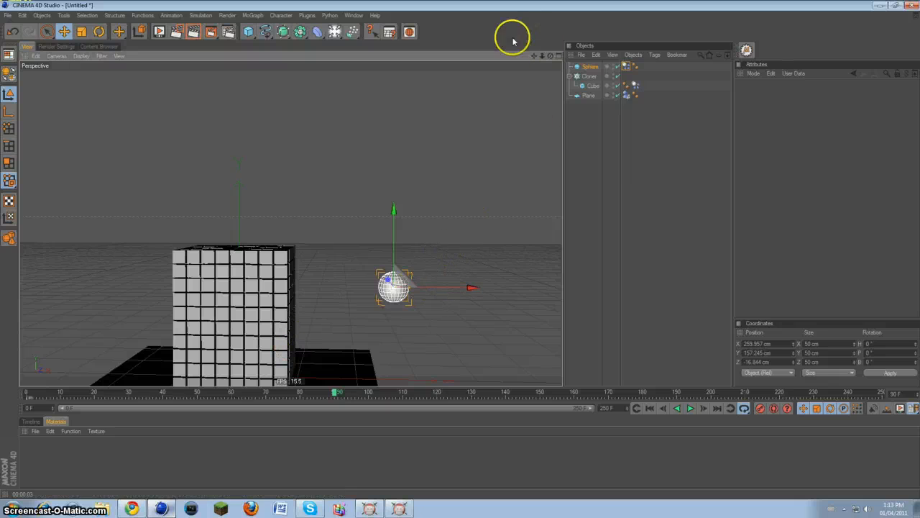
mouse_move(460, 248)
left_mouse_down("alt")
mouse_move(506, 269)
mouse_move(456, 208)
mouse_move(397, 232)
mouse_move(461, 246)
left_mouse_up("alt")
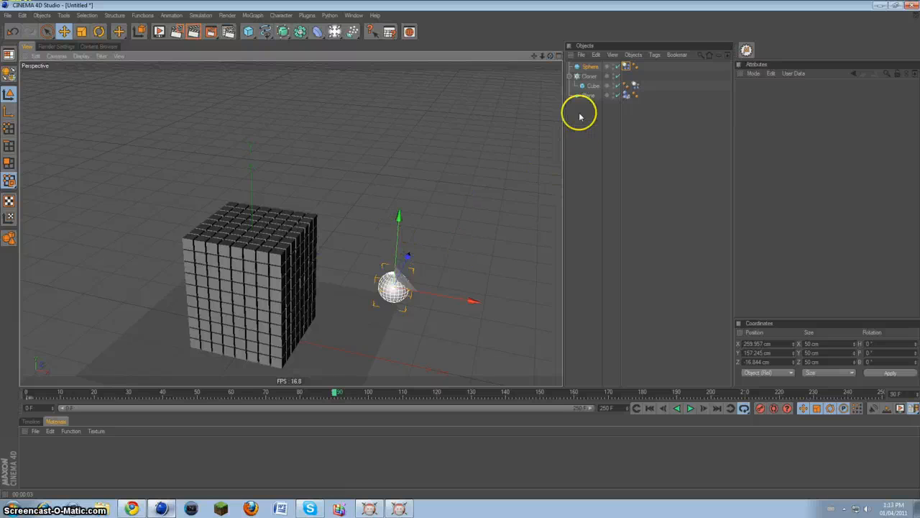
At frame 0, move the sphere along X to about 86 cm, into the side of the cube stack, and play the simulation
left_click(586, 65)
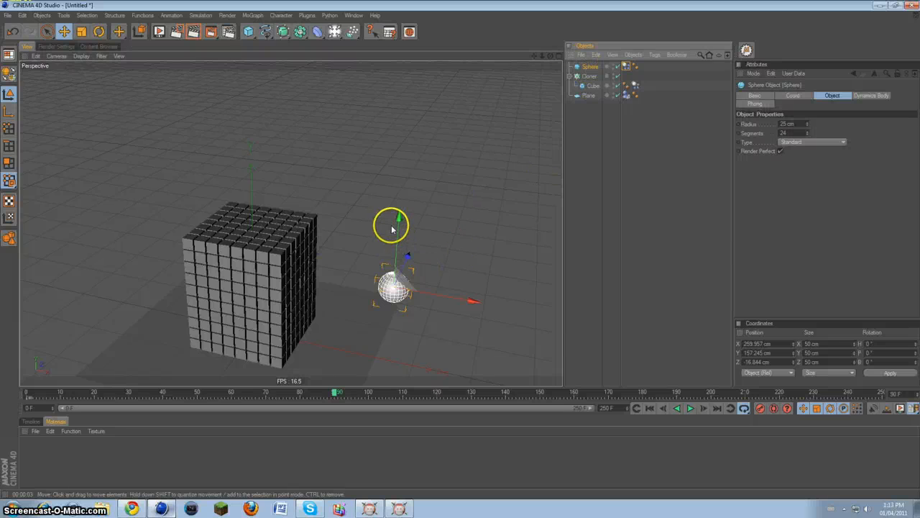
left_click_drag(393, 227, 456, 220)
left_click_drag(458, 267, 400, 263)
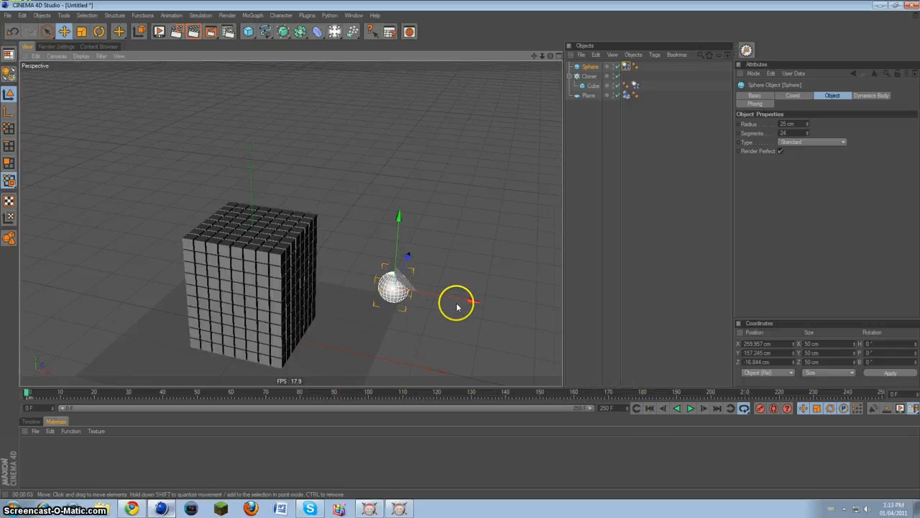
mouse_move(457, 307)
left_mouse_down()
mouse_move(446, 253)
mouse_move(468, 253)
mouse_move(465, 301)
left_mouse_up()
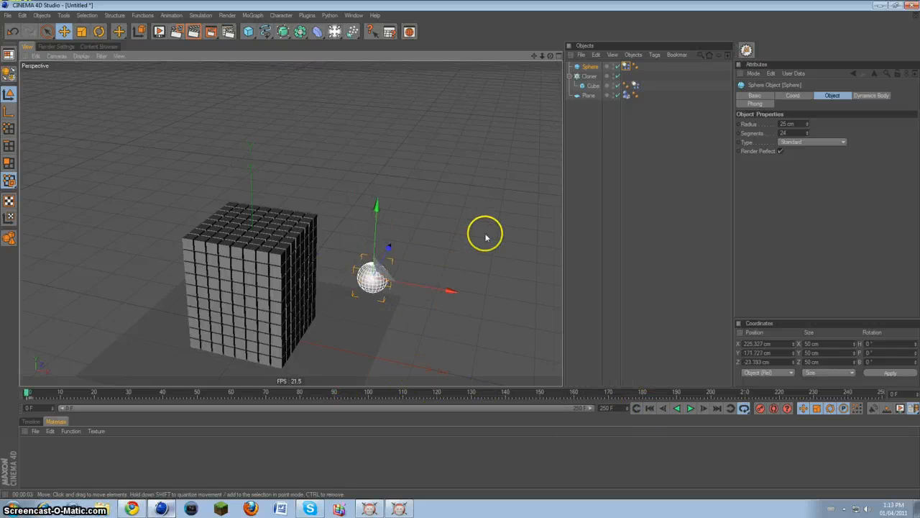
left_click_drag(488, 235, 456, 250)
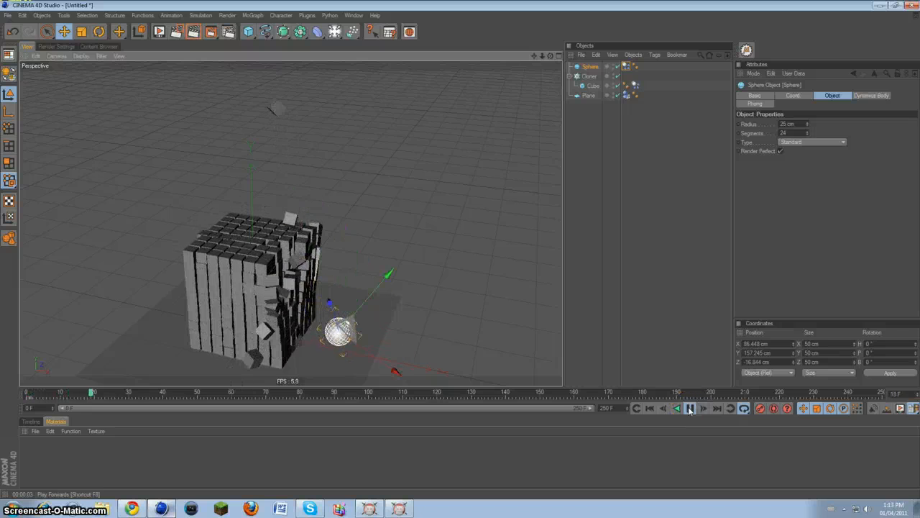
left_click(689, 408)
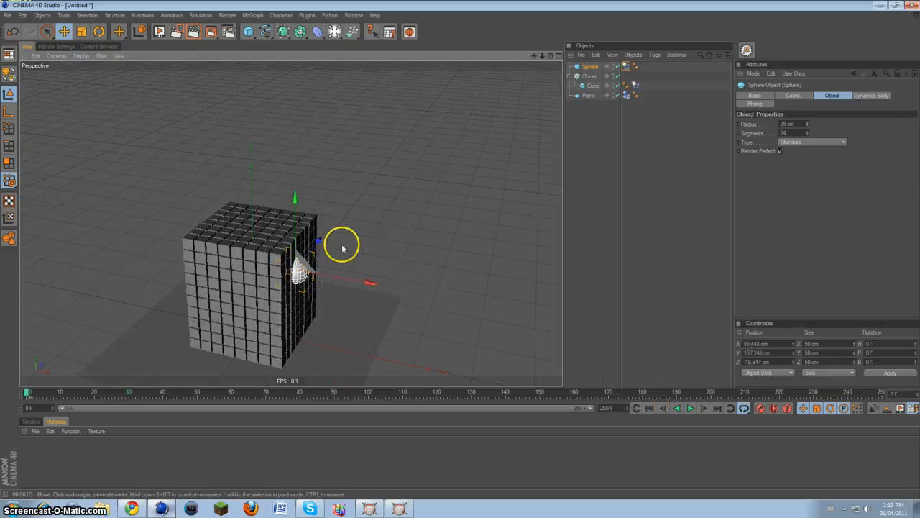
Move the sphere inside the cube stack, to about X 2, Y 157, Z 12 cm, simulate the burst, and return to the first frame
scroll(341, 246, "up", 2)
left_click_drag(535, 56, 531, 0)
mouse_move(460, 248)
left_mouse_down()
mouse_move(470, 277)
mouse_move(460, 249)
mouse_move(479, 227)
mouse_move(460, 249)
mouse_move(444, 228)
mouse_move(421, 287)
mouse_move(458, 248)
mouse_move(490, 243)
mouse_move(464, 256)
mouse_move(522, 236)
mouse_move(461, 248)
left_mouse_up()
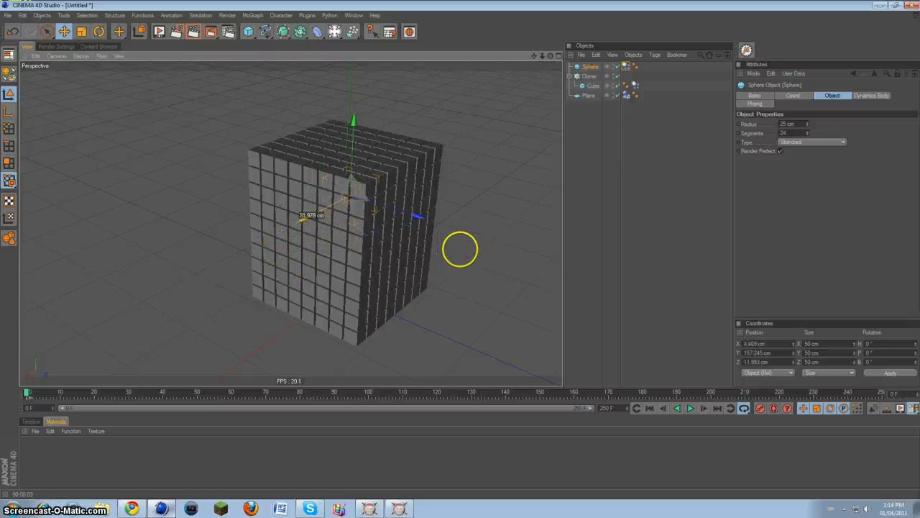
left_click_drag(551, 56, 475, 261)
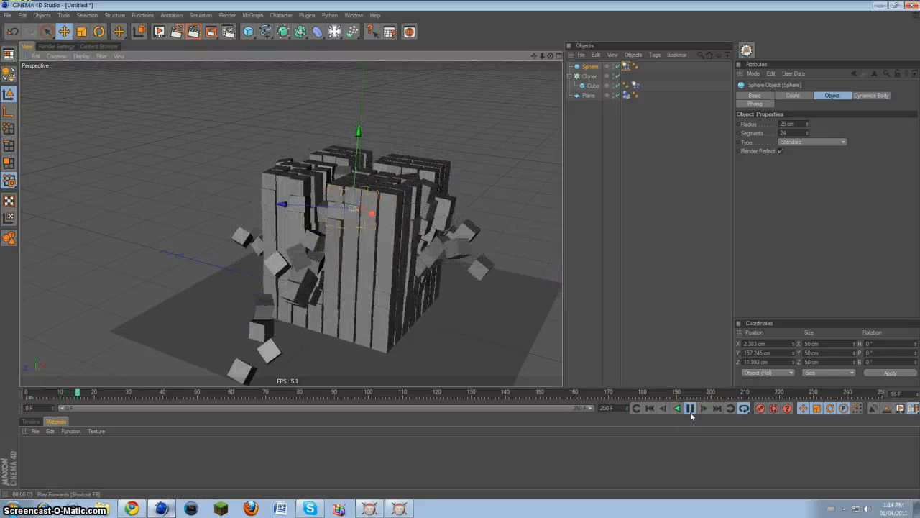
left_click(691, 412)
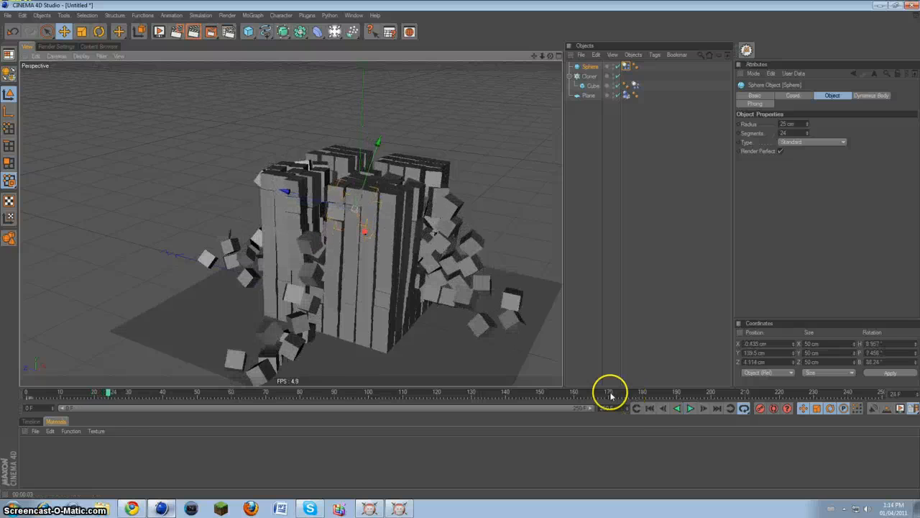
left_click(652, 412)
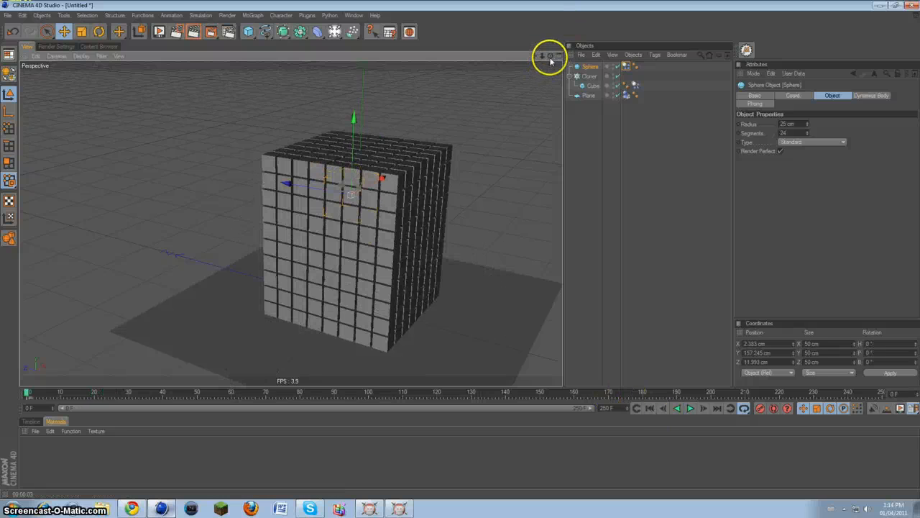
Enlarge the floor plane under the cube stack to about 713 cm wide and 648 cm high
left_click_drag(551, 57, 482, 109)
scroll(482, 109, "down", 3)
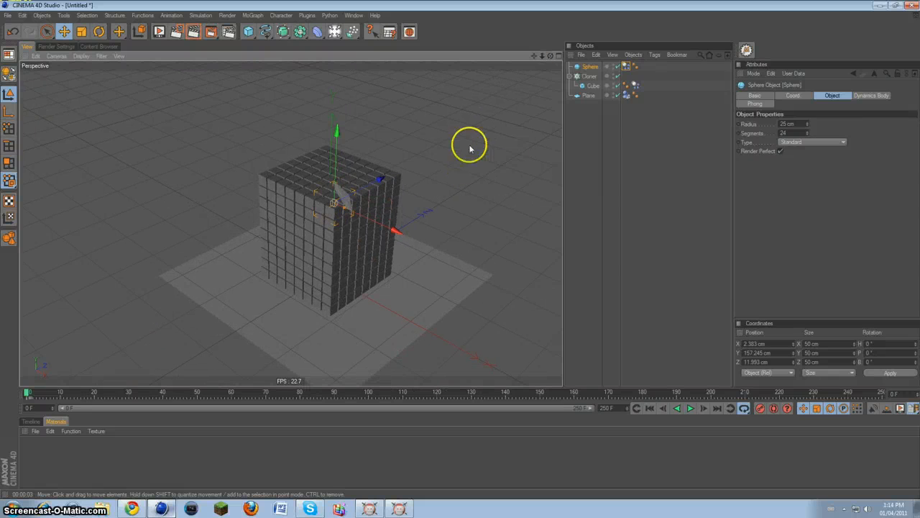
left_click(365, 307)
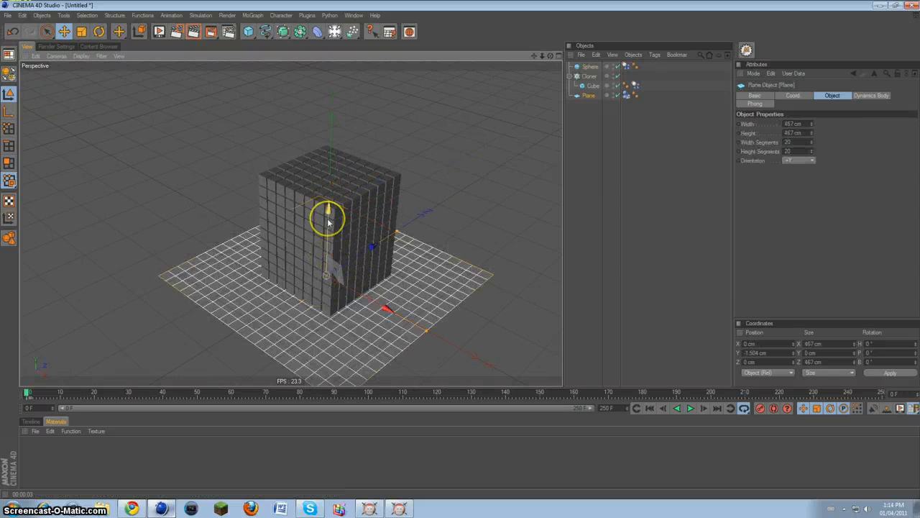
left_click(324, 228)
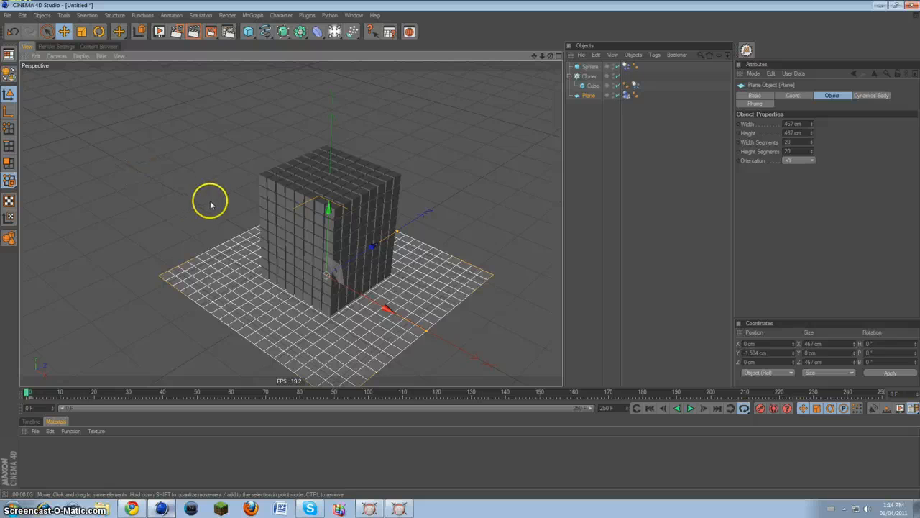
left_click_drag(425, 330, 462, 248)
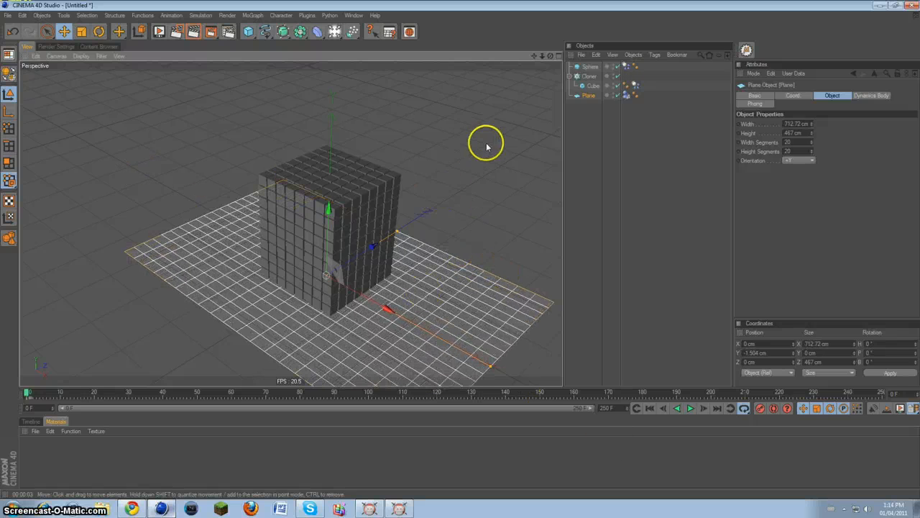
left_click_drag(519, 273, 505, 229, "alt")
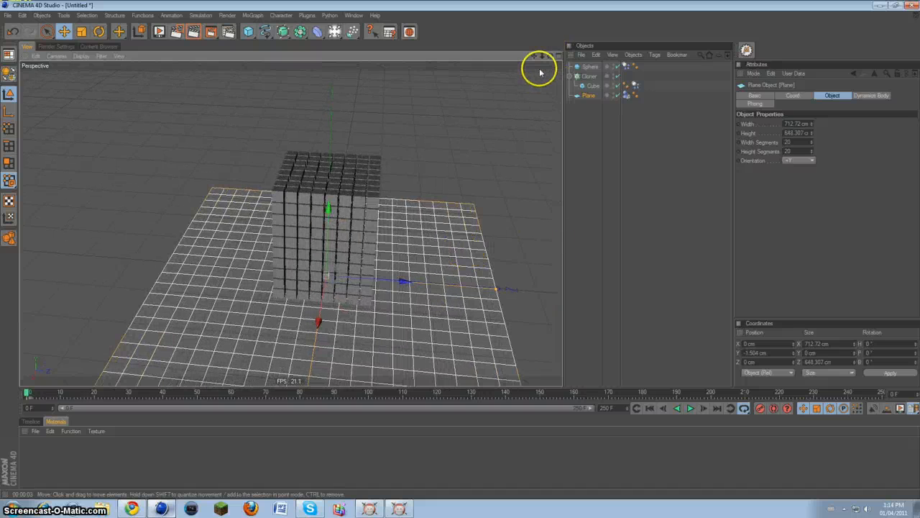
left_click_drag(550, 56, 460, 248)
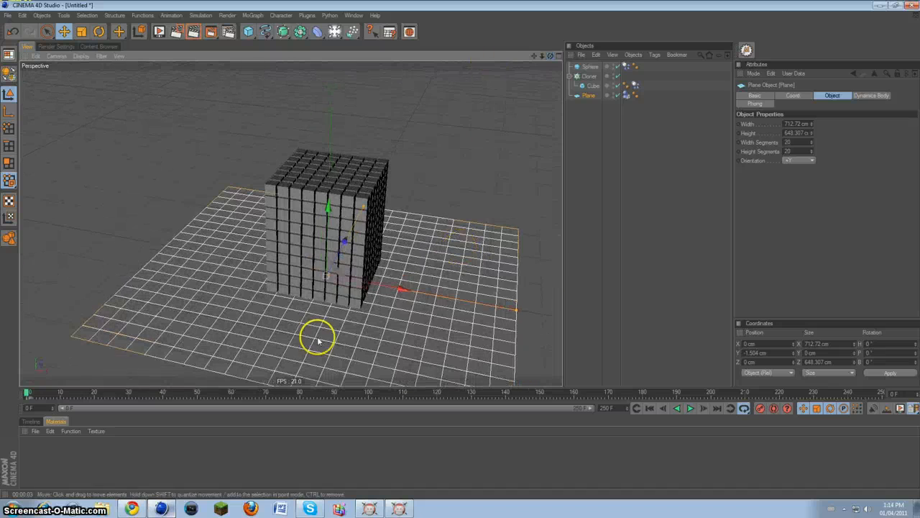